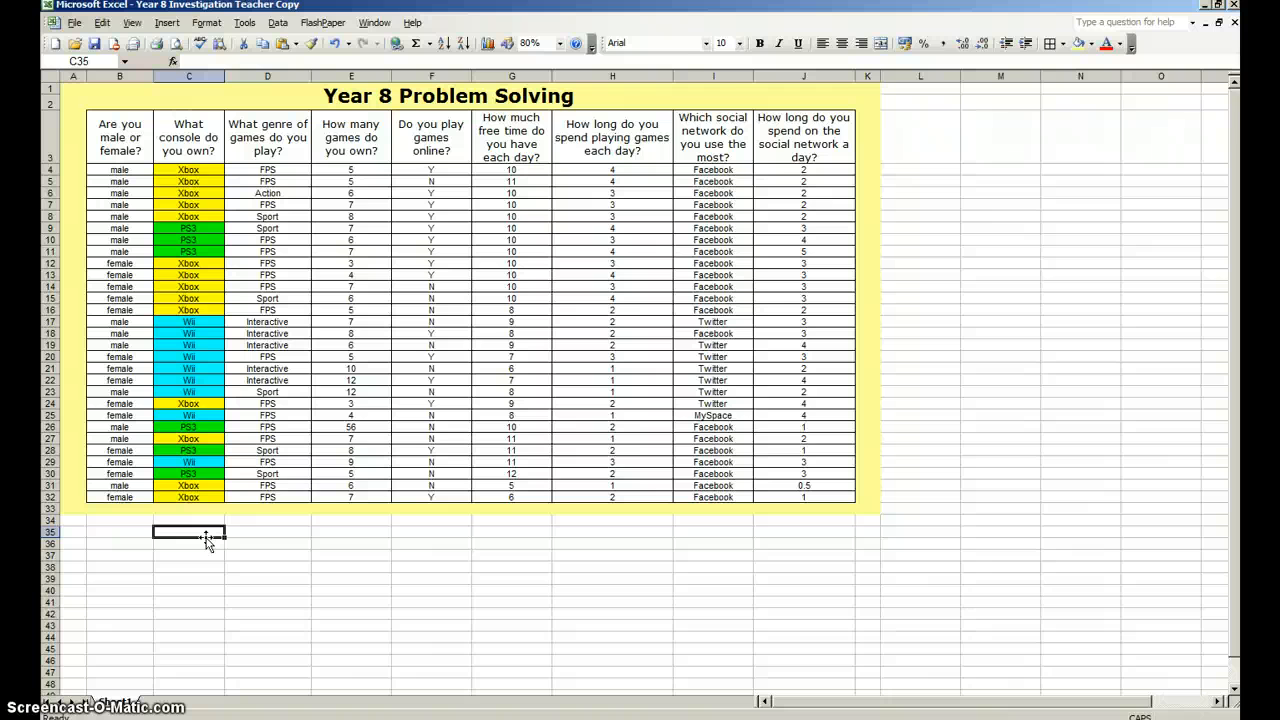
Enter the label "Maximum number of games owned" in cell C36 below the survey table.
{"action": "left_click_drag", "start_coordinate": [360, 169], "coordinate": [374, 497]}
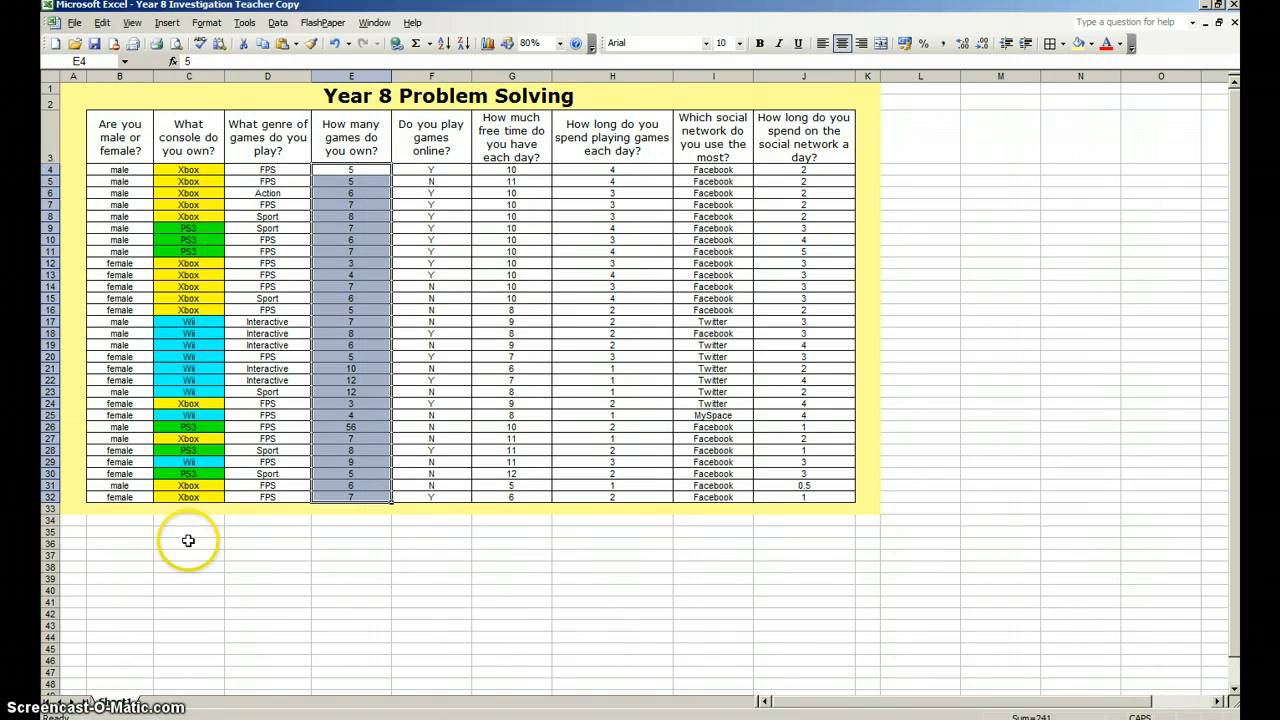
{"action": "left_click", "coordinate": [188, 540]}
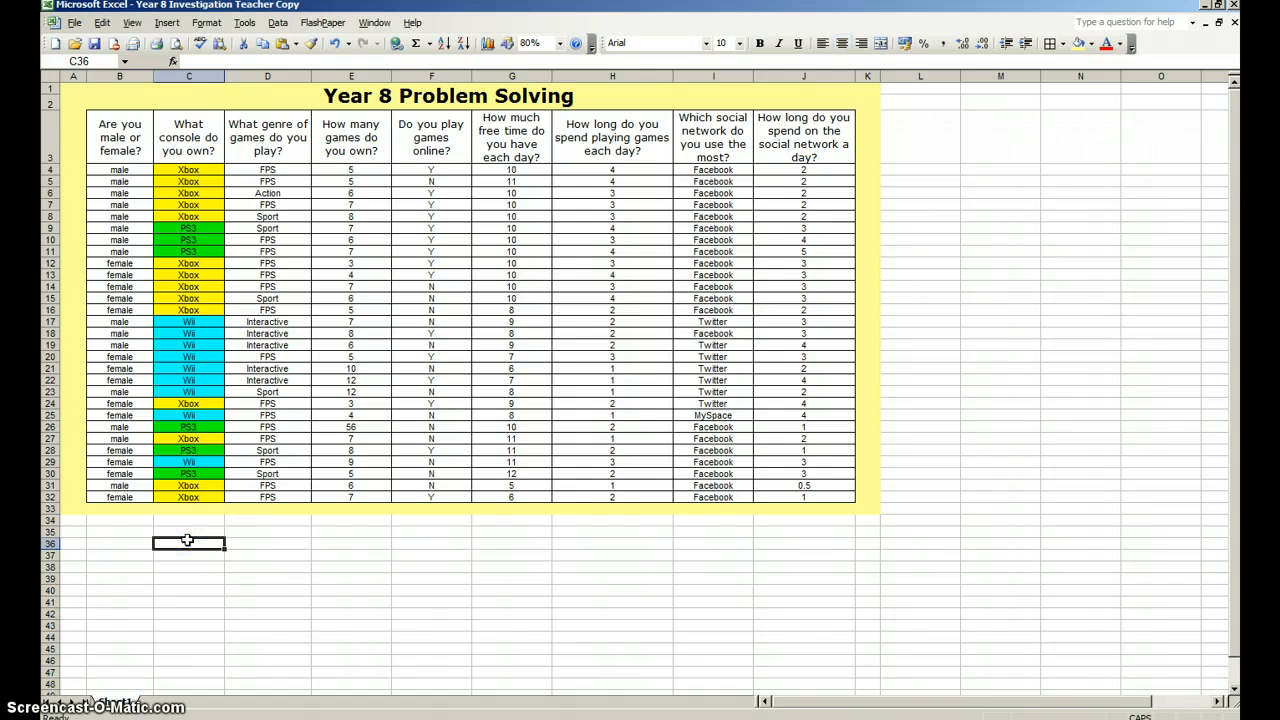
{"action": "type", "text": "mAXIMUM"}
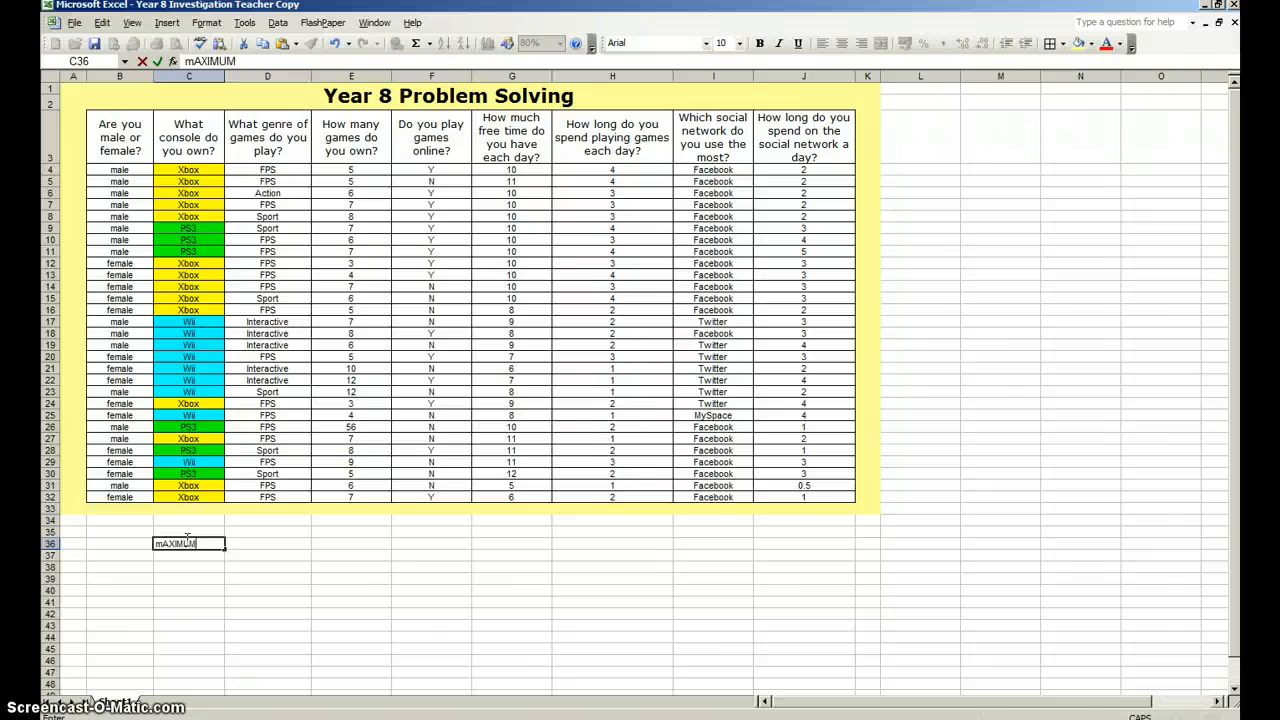
{"action": "key", "text": "BackSpace"}
{"action": "key", "text": "BackSpace"}
{"action": "key", "text": "BackSpace"}
{"action": "key", "text": "BackSpace"}
{"action": "key", "text": "BackSpace"}
{"action": "key", "text": "BackSpace"}
{"action": "key", "text": "BackSpace"}
{"action": "type", "text": "Maximum number of g"}
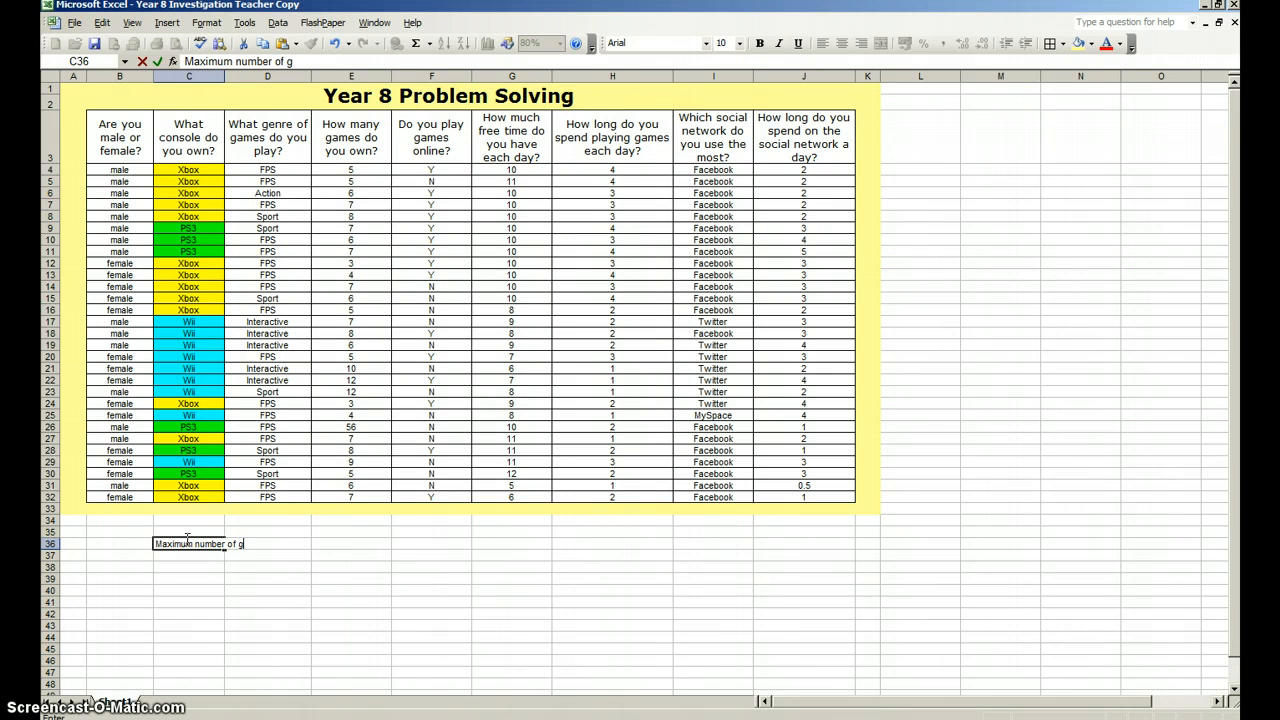
{"action": "type", "text": "ames owned"}
{"action": "left_click", "coordinate": [320, 566]}
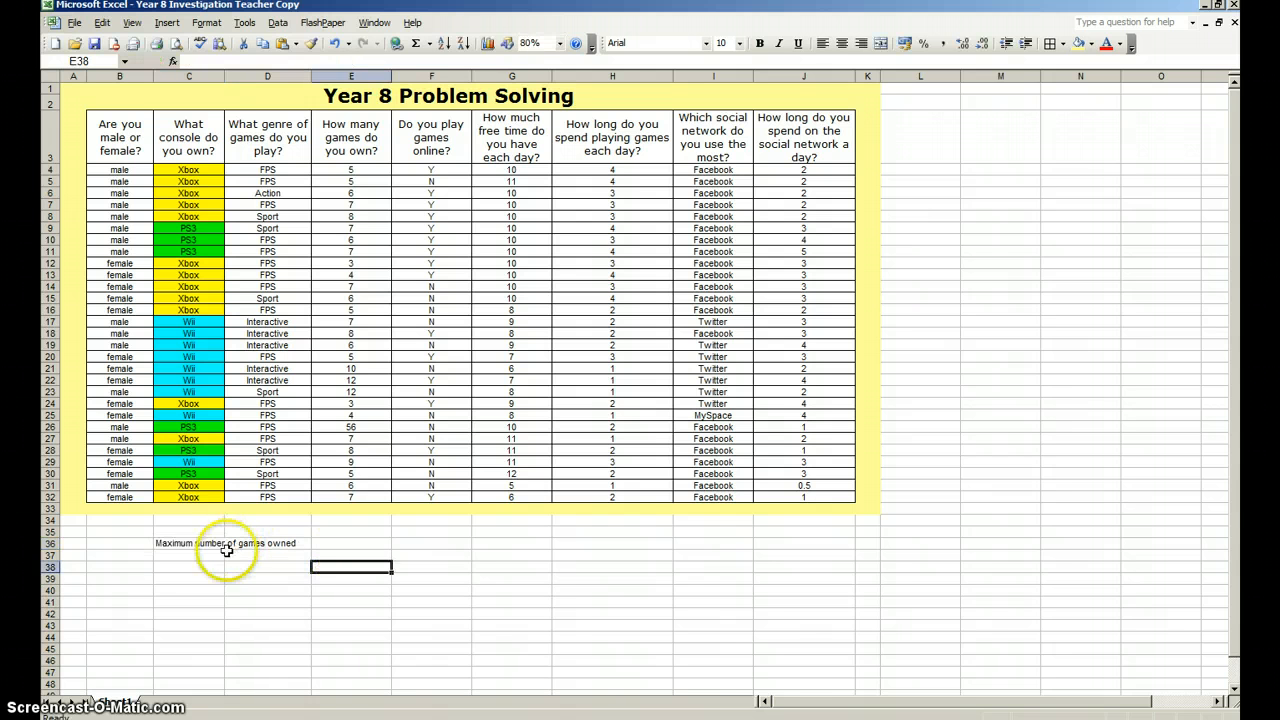
Turn on text wrapping for the label in C36 and fit the height of row 36 to the wrapped text.
{"action": "left_click", "coordinate": [206, 546]}
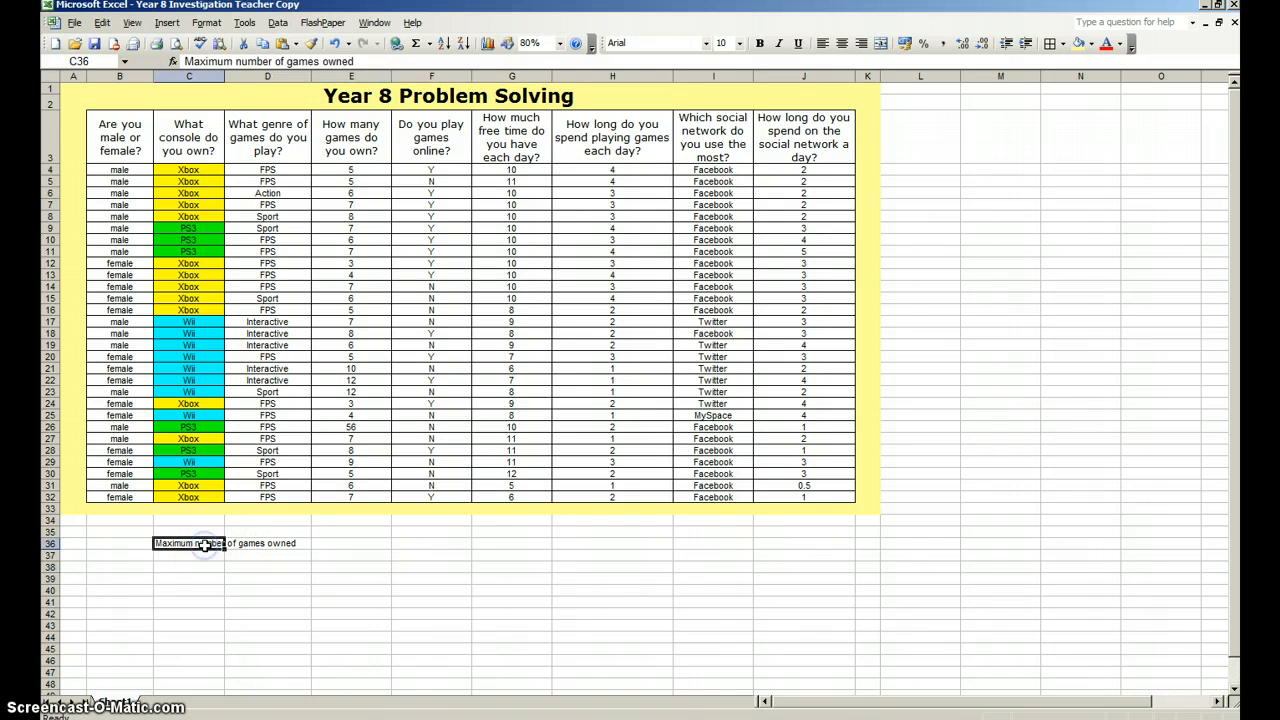
{"action": "right_click", "coordinate": [207, 550]}
{"action": "left_click", "coordinate": [258, 437]}
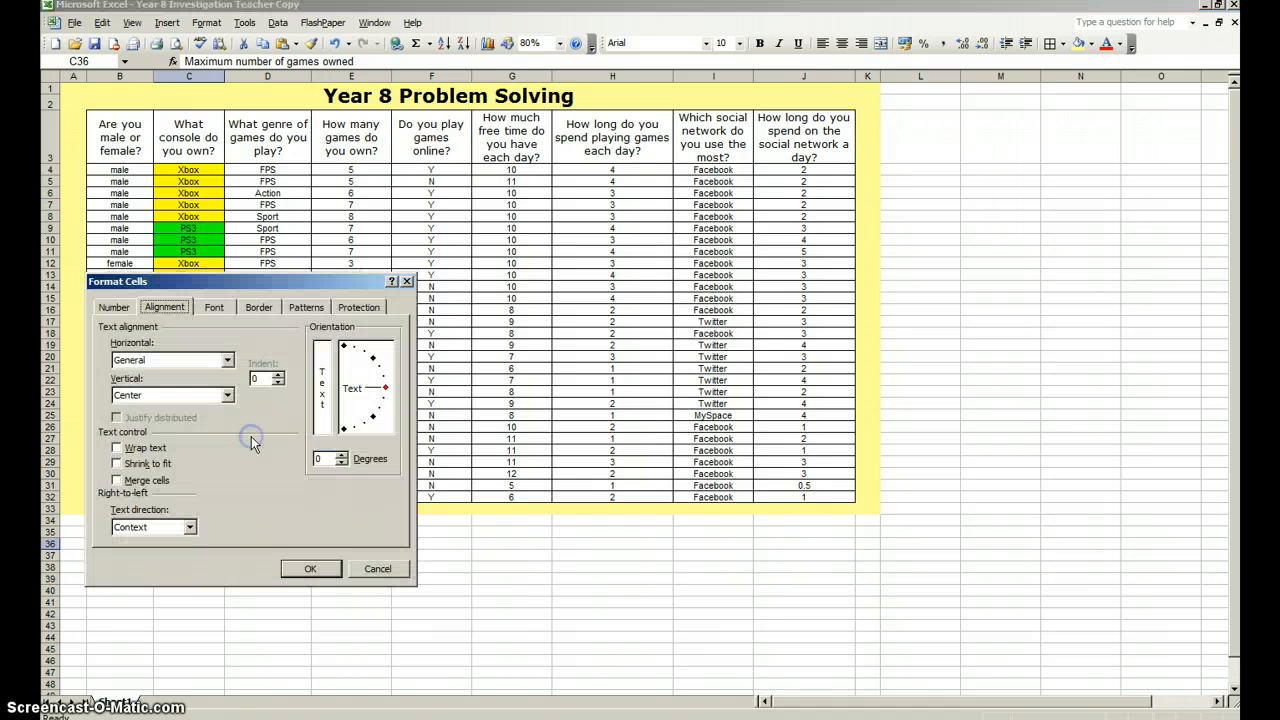
{"action": "left_click", "coordinate": [116, 447]}
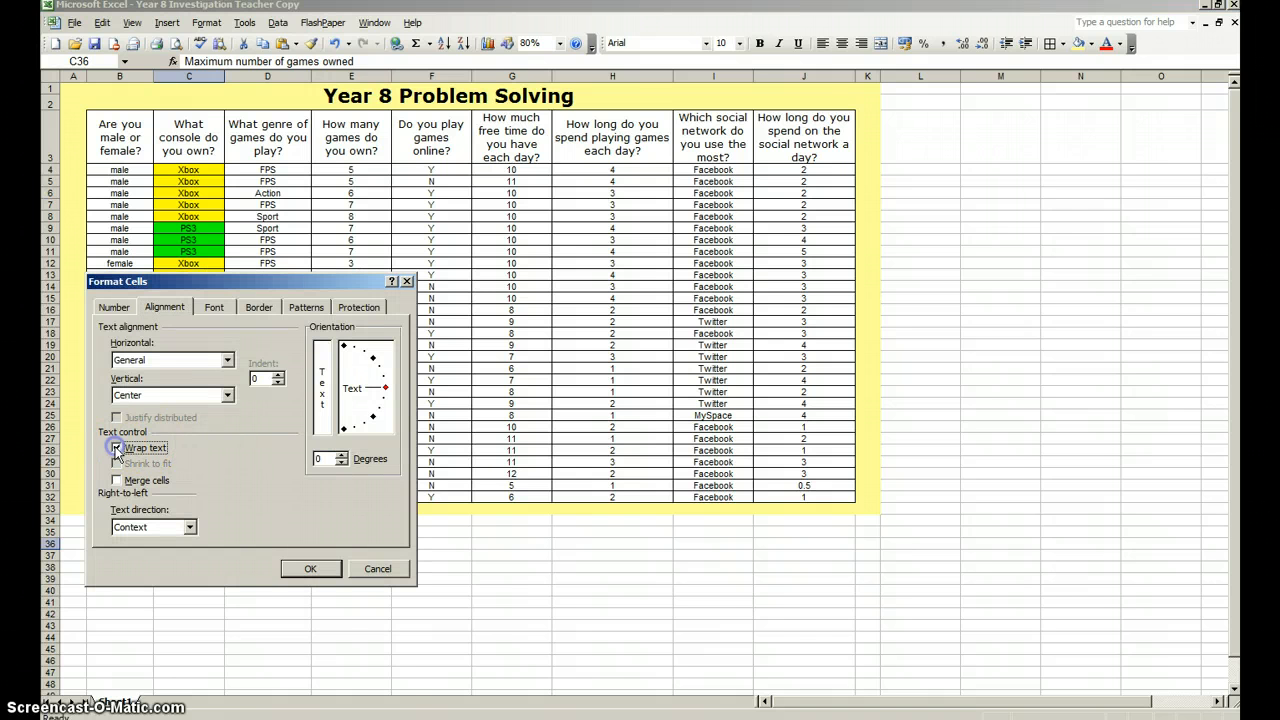
{"action": "left_click", "coordinate": [311, 569]}
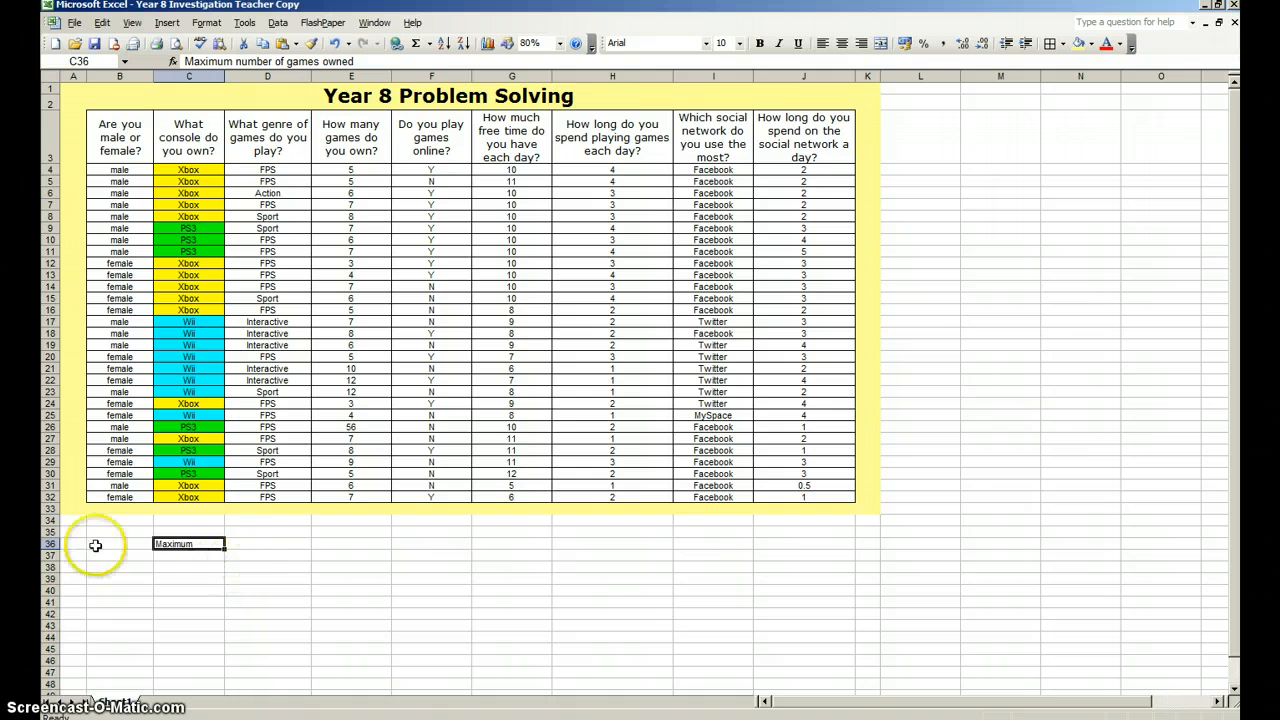
{"action": "double_click", "coordinate": [55, 549]}
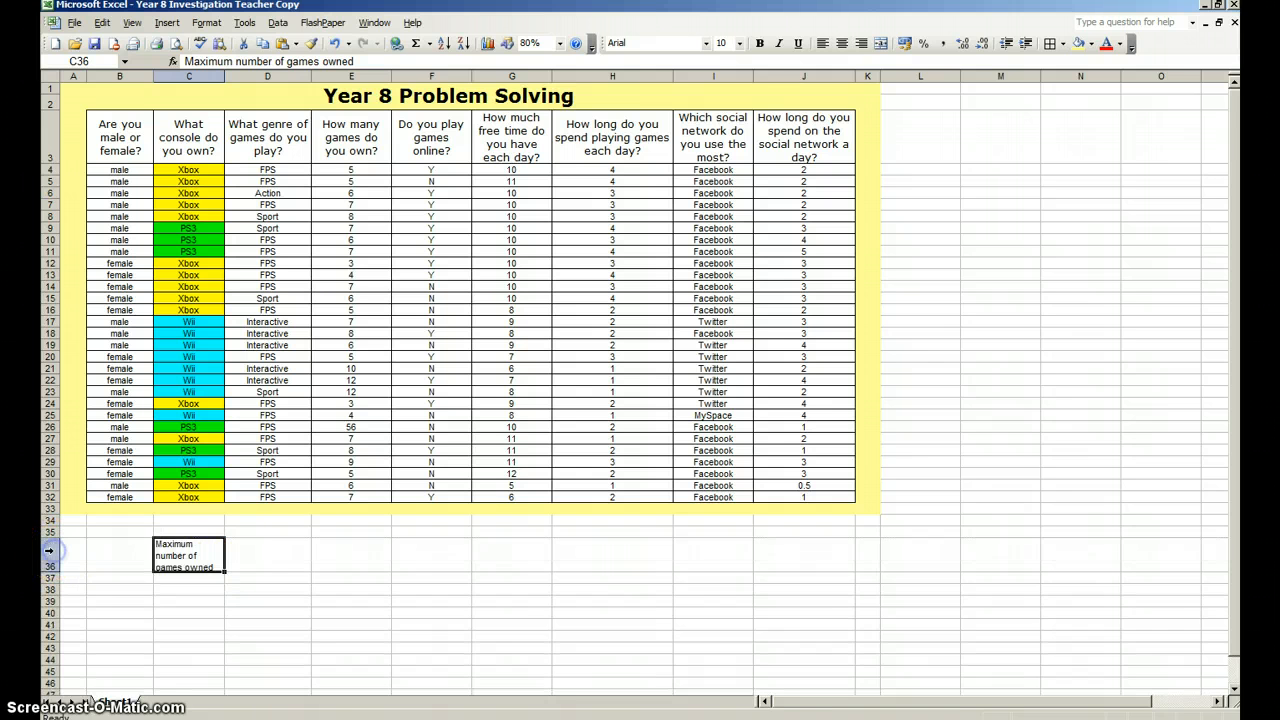
Enter the formula =max(E4:E32) in cell D36 to find the highest number of games owned.
{"action": "left_click", "coordinate": [287, 555]}
{"action": "left_click", "coordinate": [190, 556]}
{"action": "left_click", "coordinate": [263, 556]}
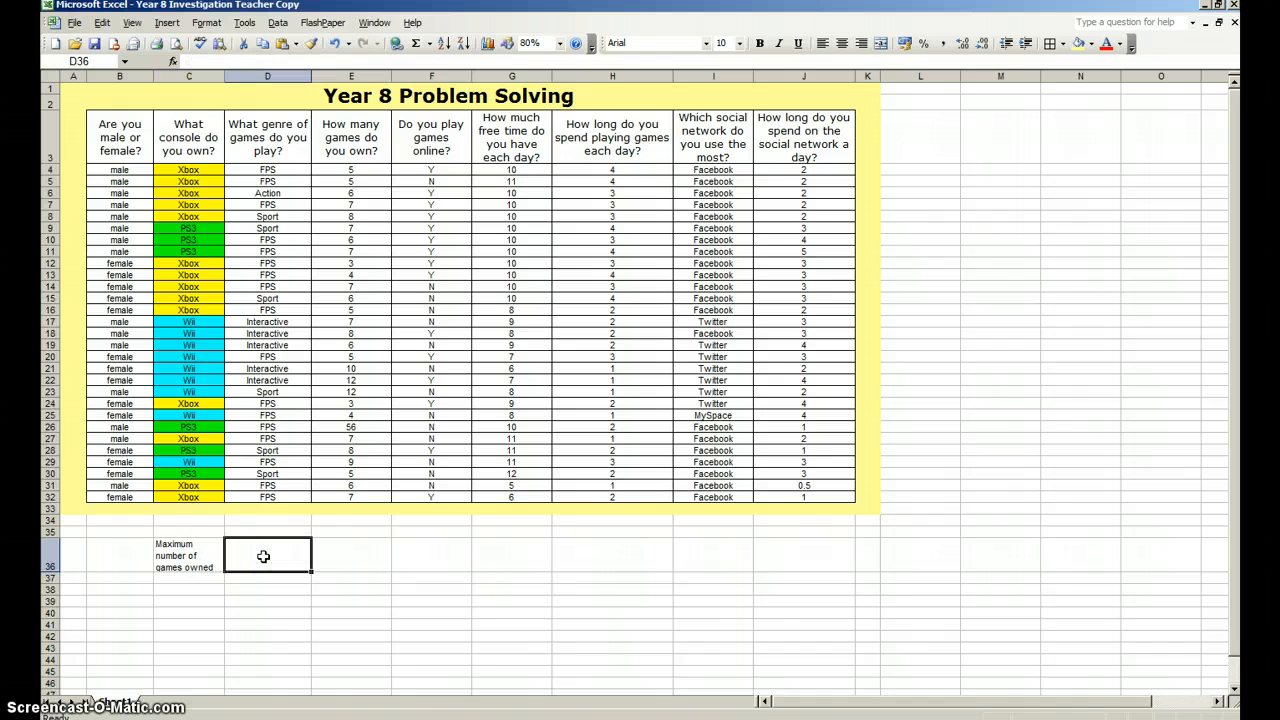
{"action": "type", "text": "="}
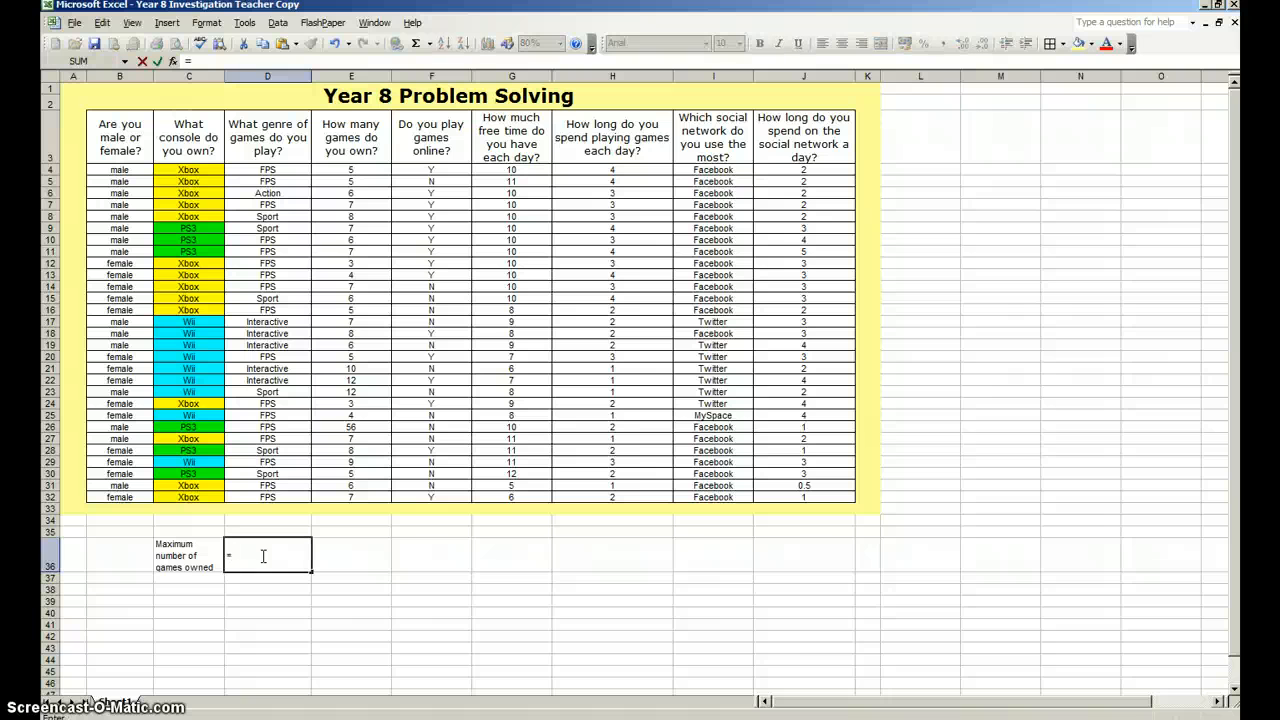
{"action": "type", "text": "max("}
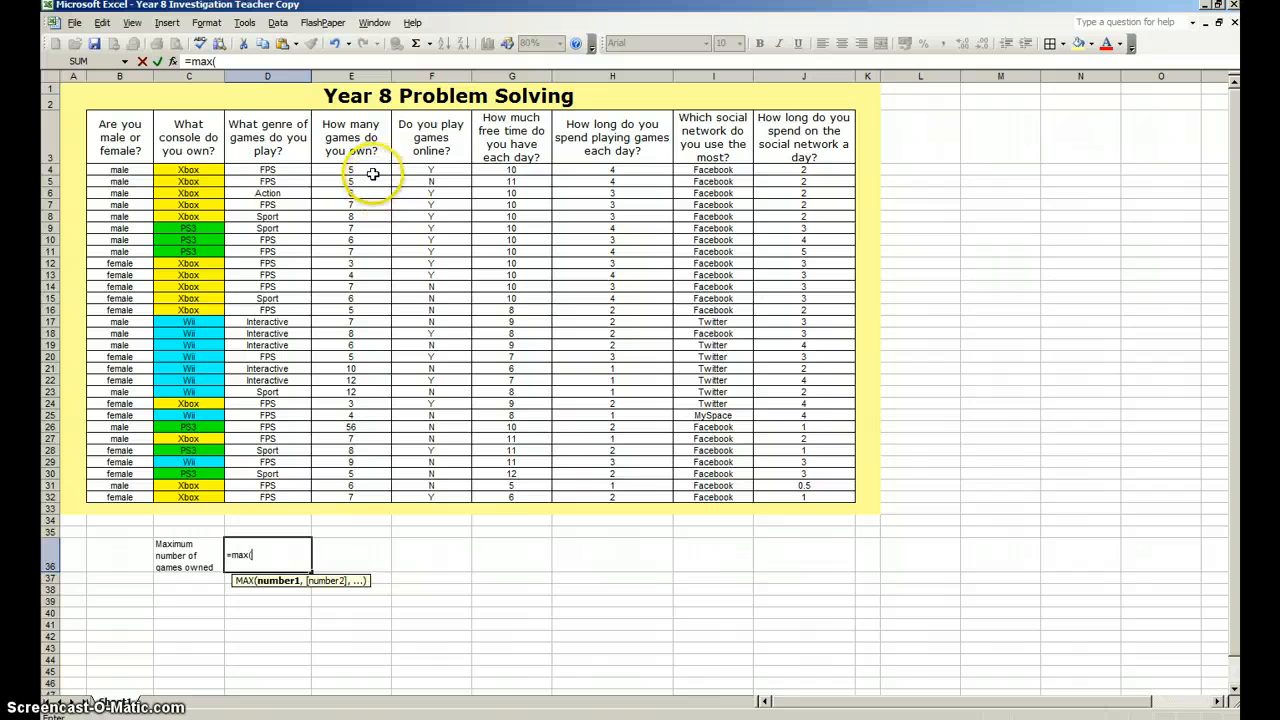
{"action": "left_click_drag", "start_coordinate": [372, 174], "coordinate": [367, 493]}
{"action": "type", "text": ")"}
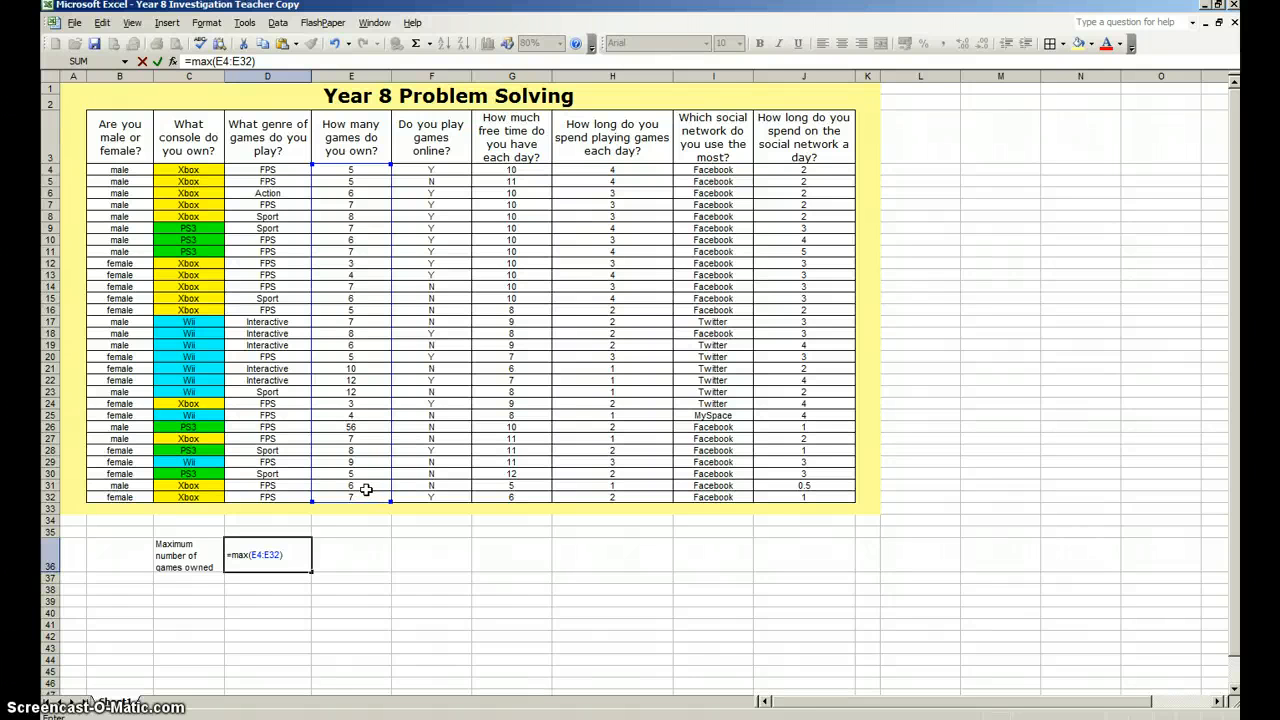
{"action": "key", "text": "Return"}
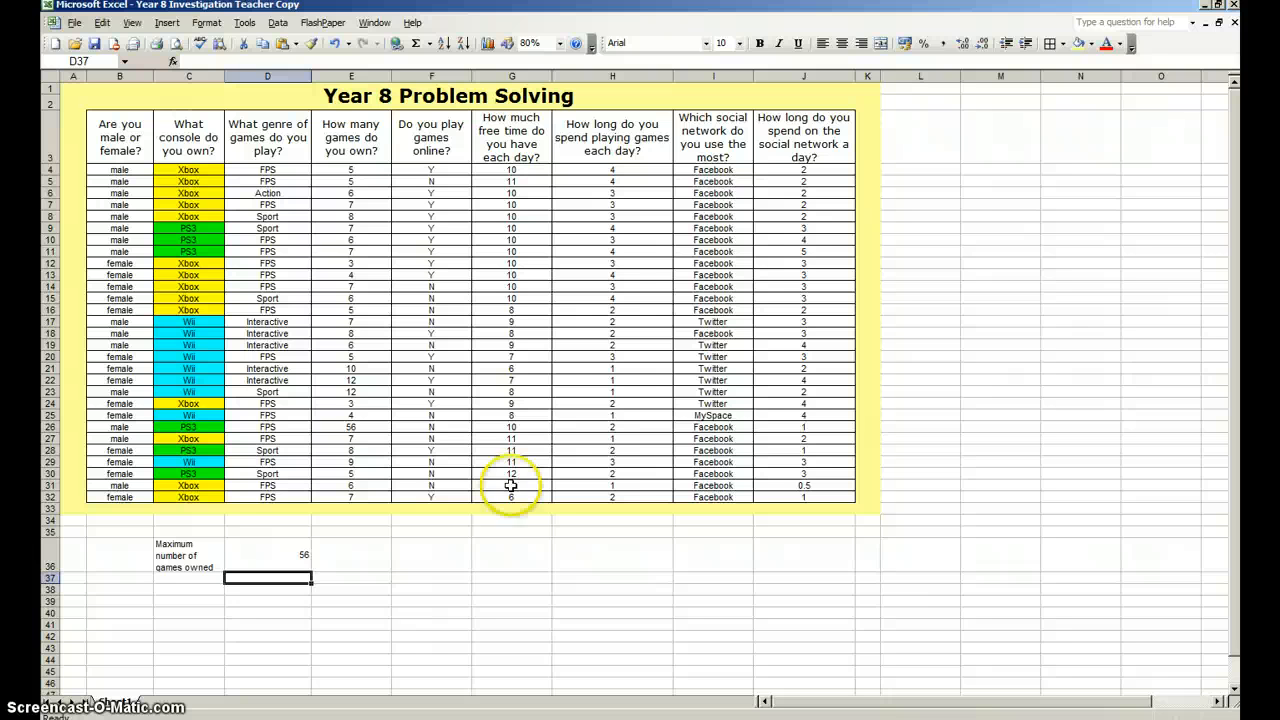
Enter the label "Minimum number of games owned" in cell C37.
{"action": "left_click_drag", "start_coordinate": [518, 181], "coordinate": [526, 375]}
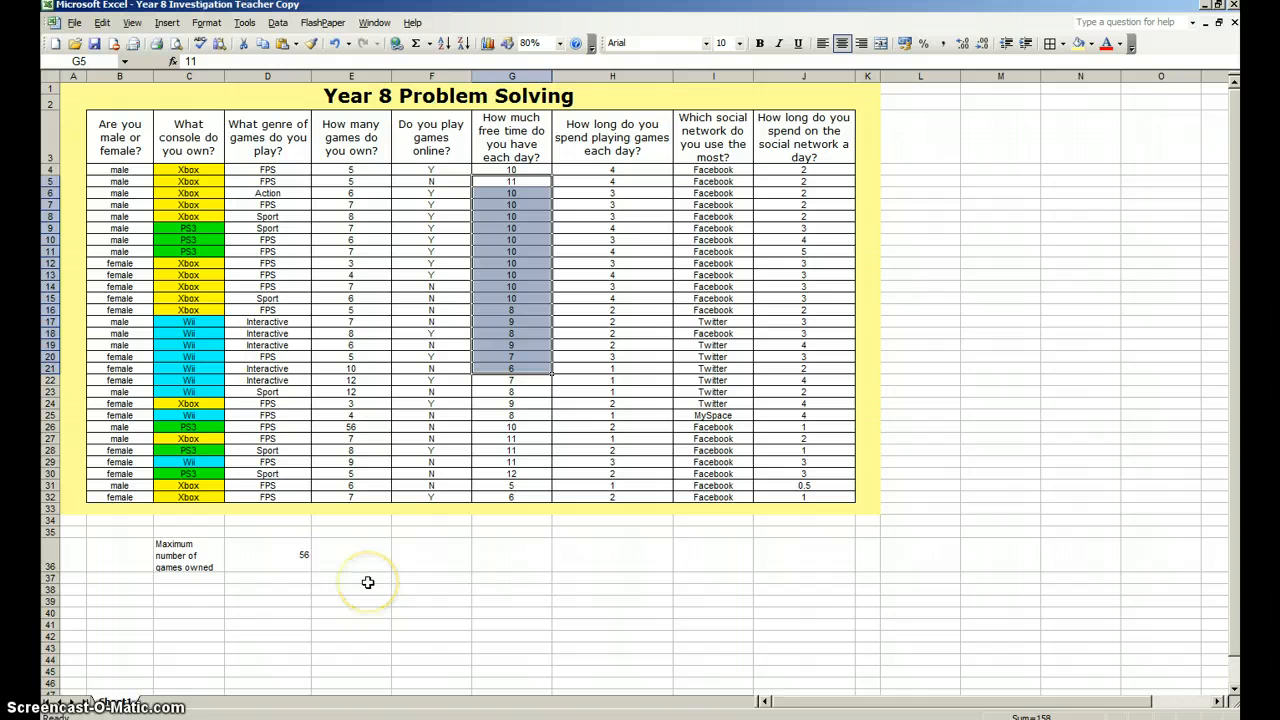
{"action": "left_click", "coordinate": [202, 577]}
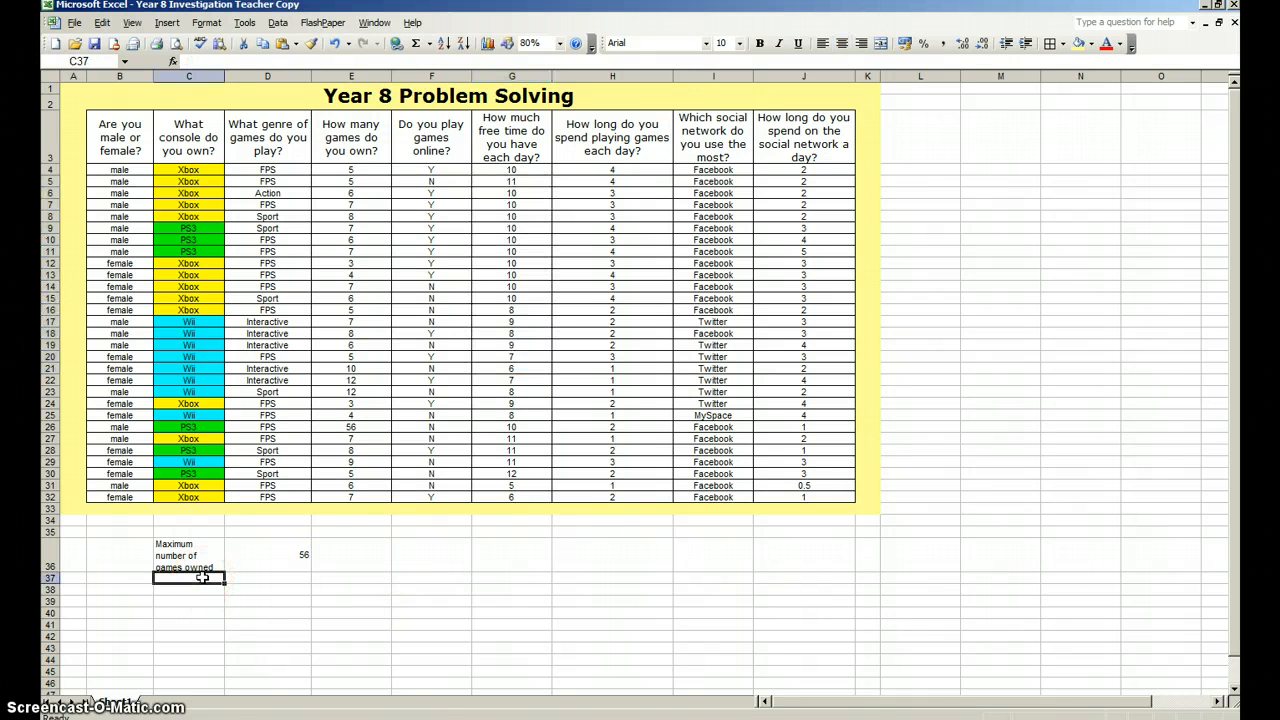
{"action": "double_click", "coordinate": [202, 577]}
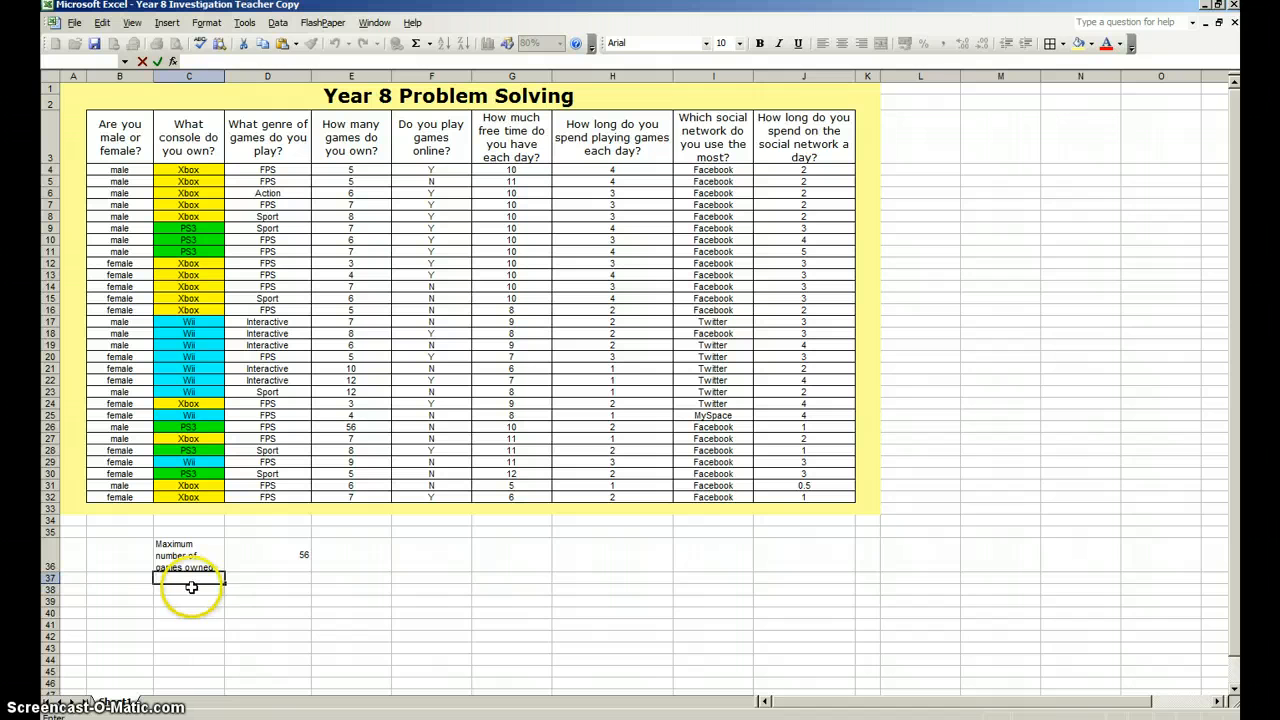
{"action": "type", "text": "Minimum num"}
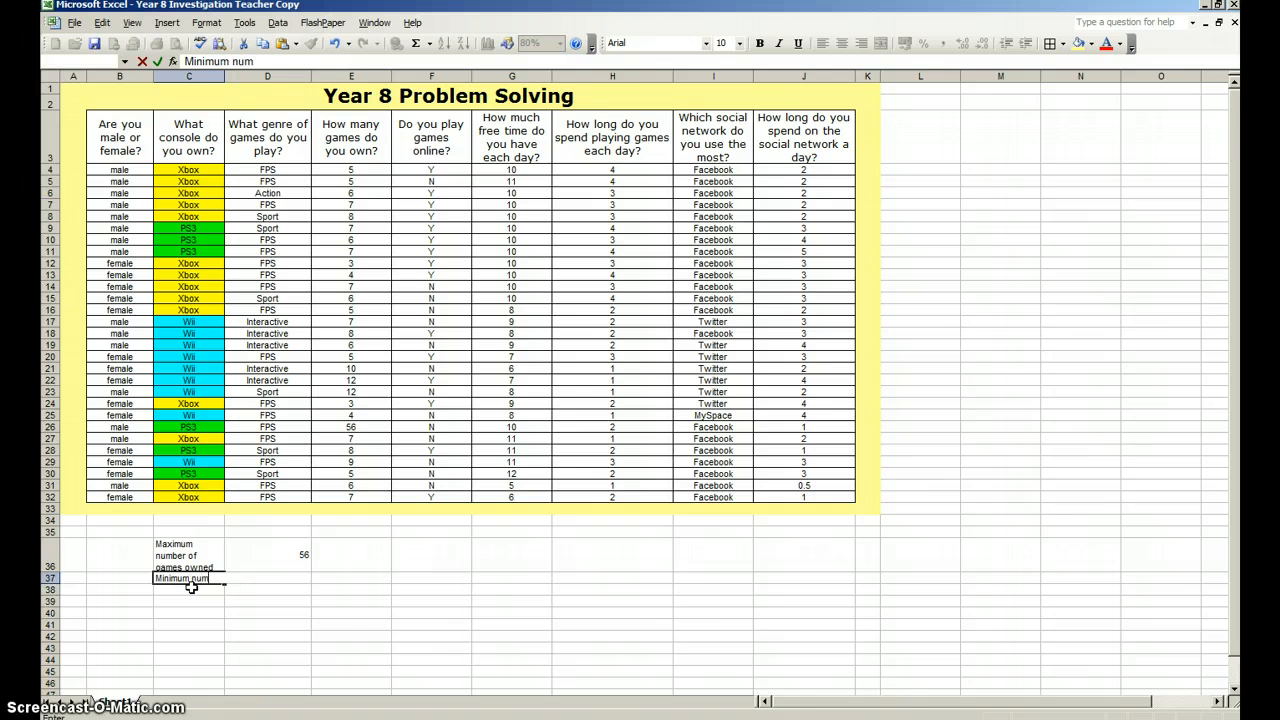
{"action": "type", "text": "ber of games owned"}
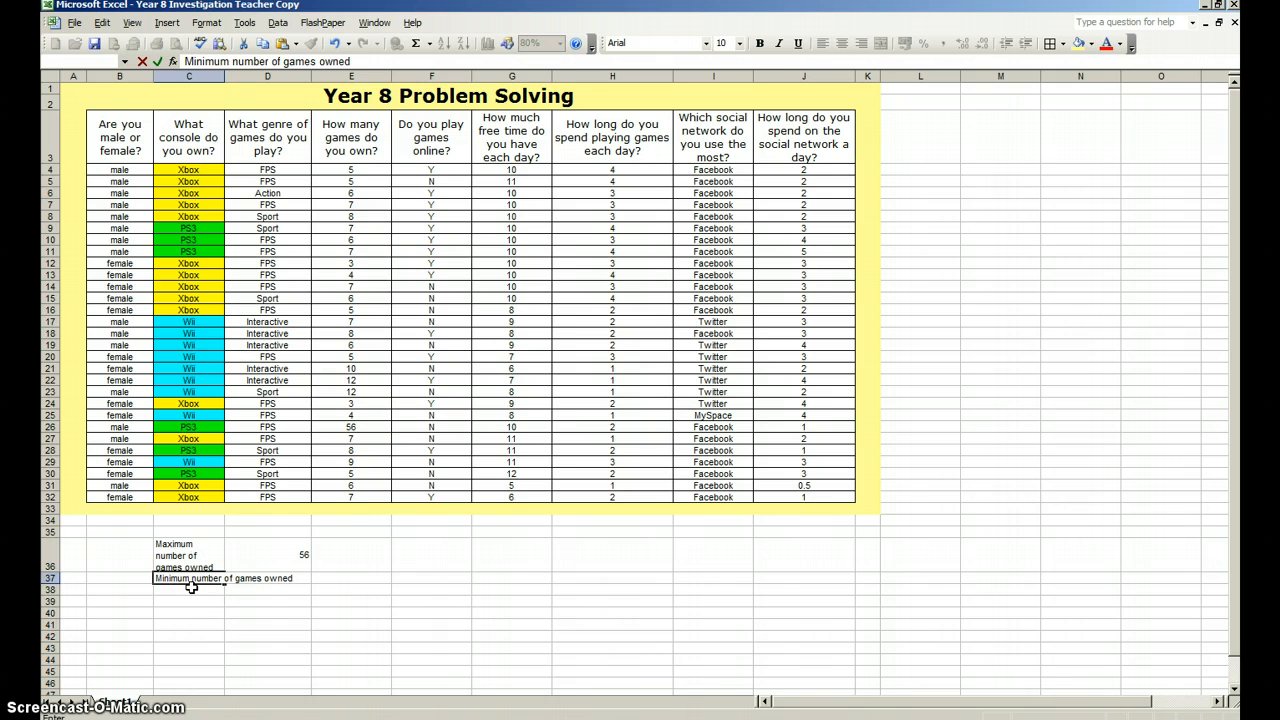
{"action": "left_click", "coordinate": [290, 620]}
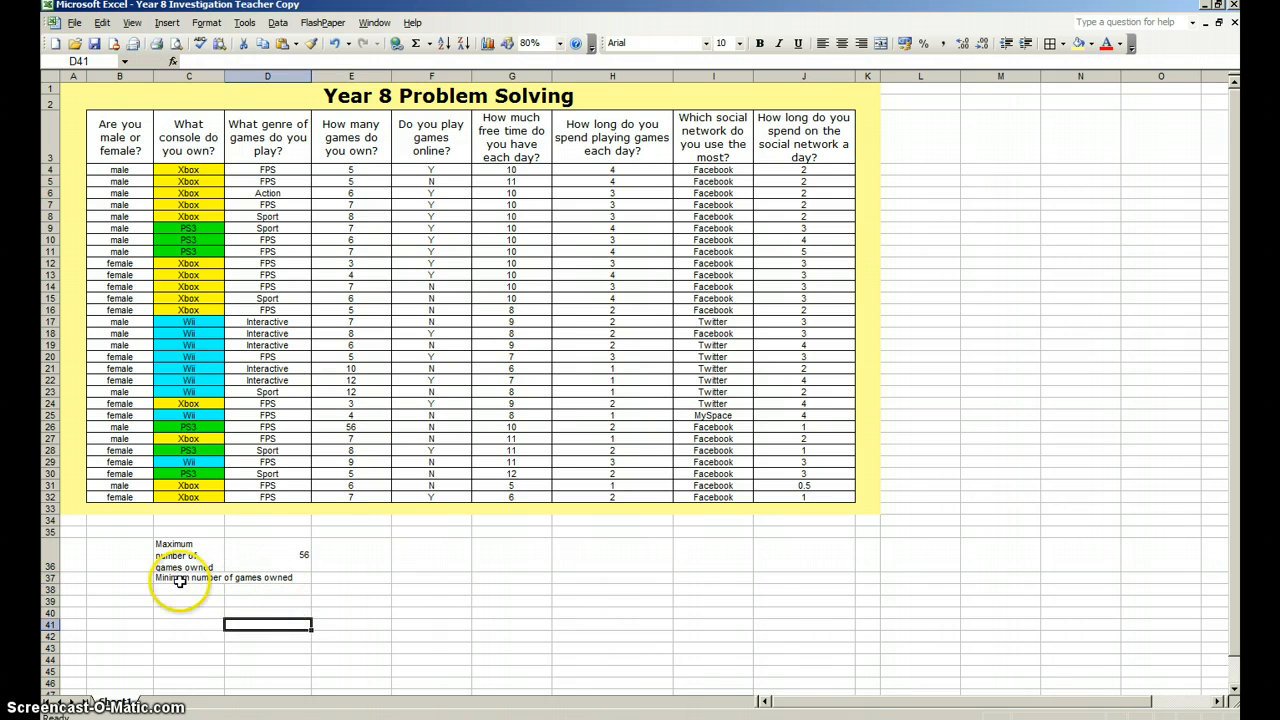
Turn on text wrapping for the label in C37 and enlarge row 37 to fit all its lines.
{"action": "left_click", "coordinate": [179, 582]}
{"action": "right_click", "coordinate": [181, 585]}
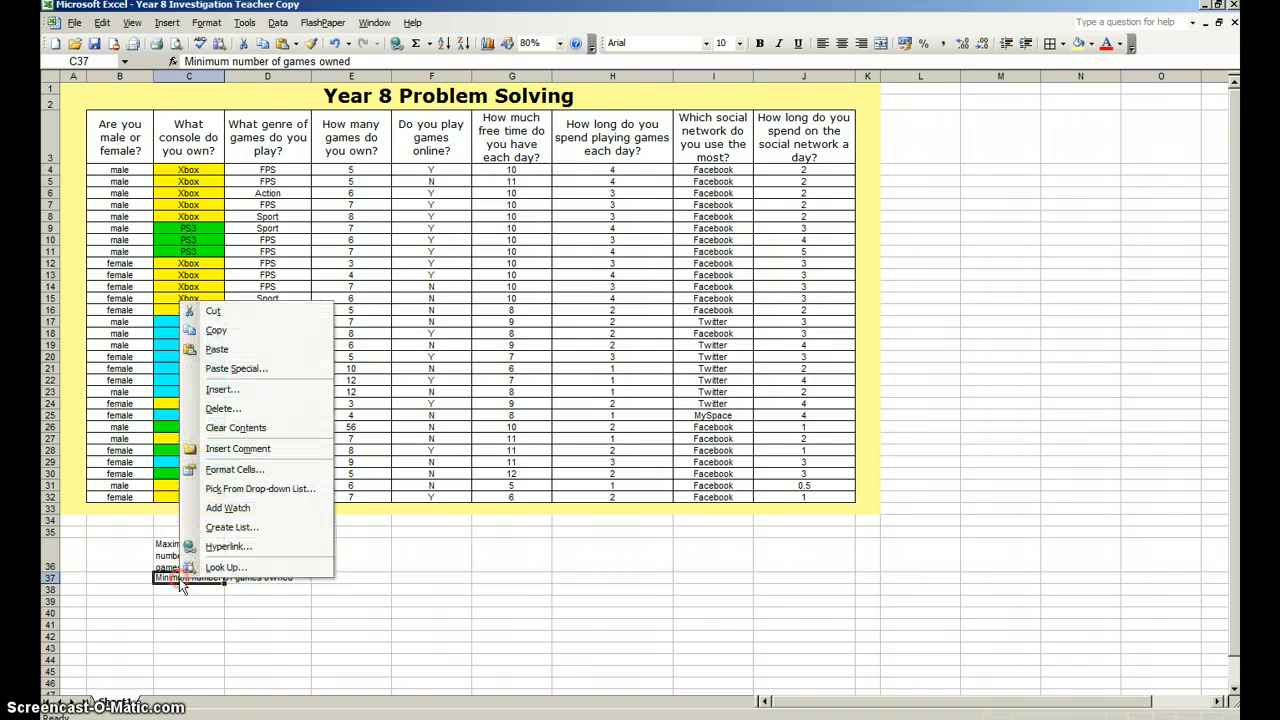
{"action": "left_click", "coordinate": [222, 469]}
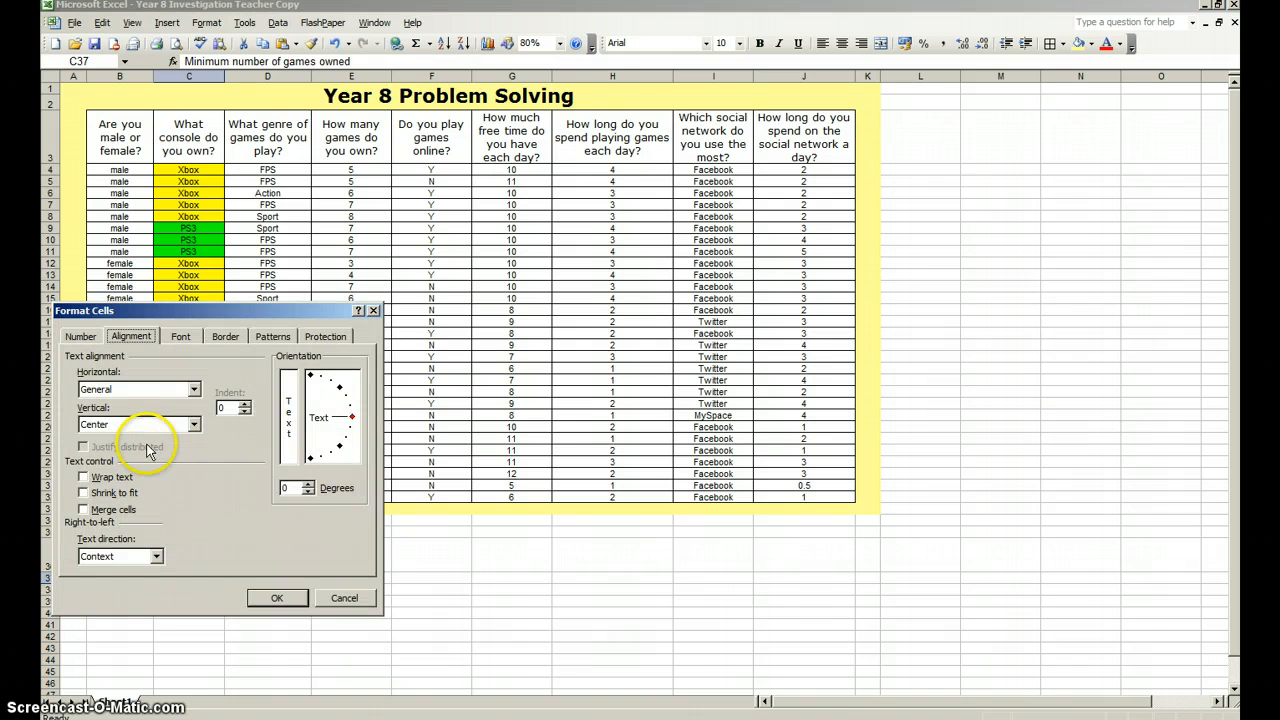
{"action": "left_click", "coordinate": [84, 477]}
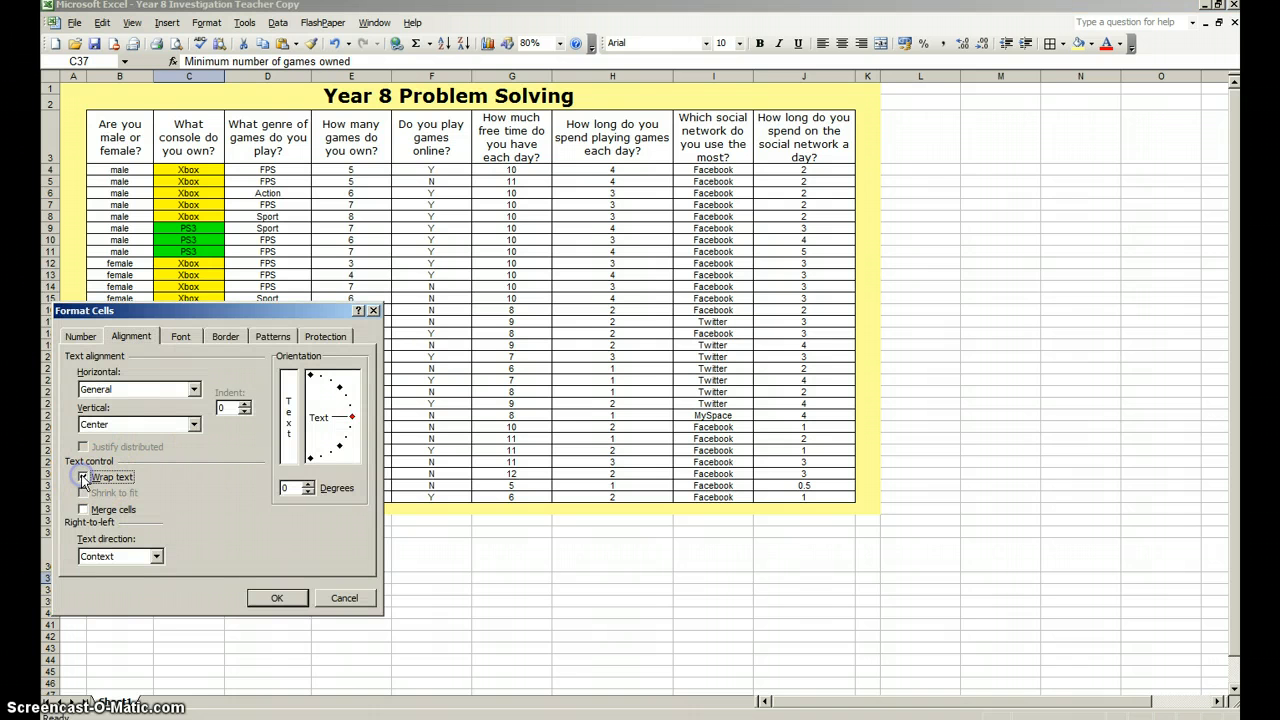
{"action": "left_click", "coordinate": [276, 598]}
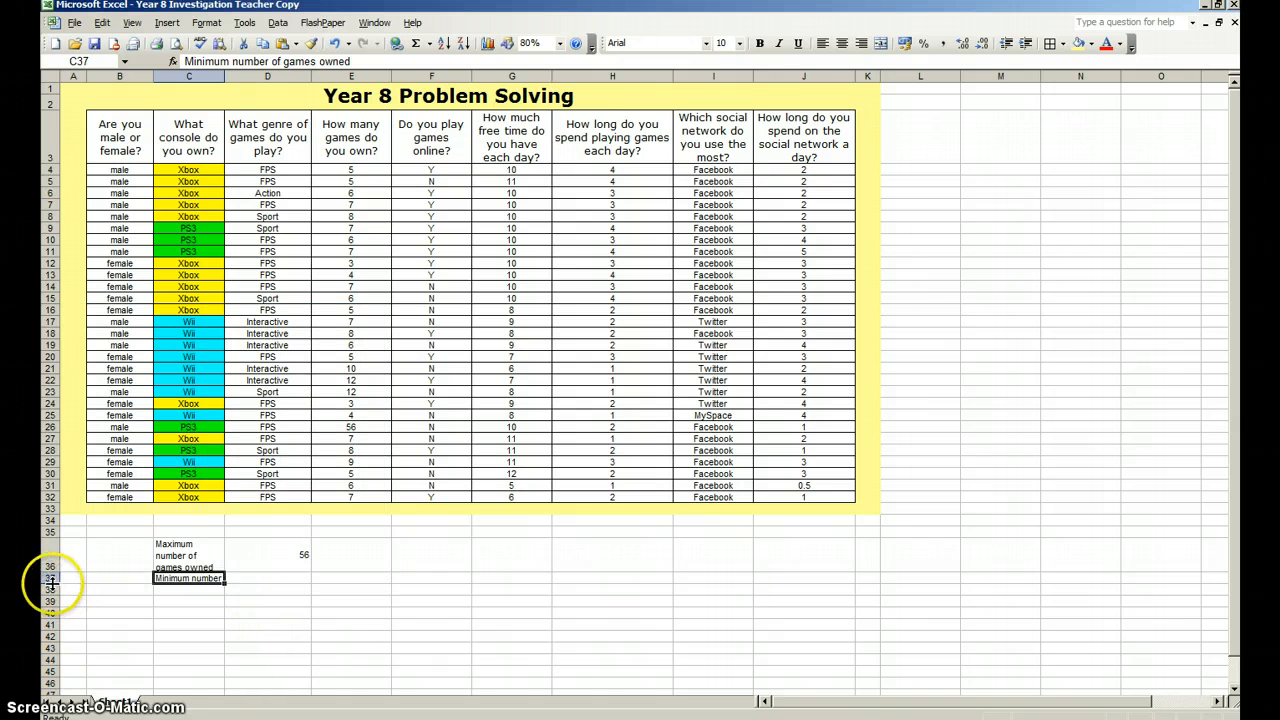
{"action": "left_click_drag", "start_coordinate": [50, 583], "coordinate": [50, 607]}
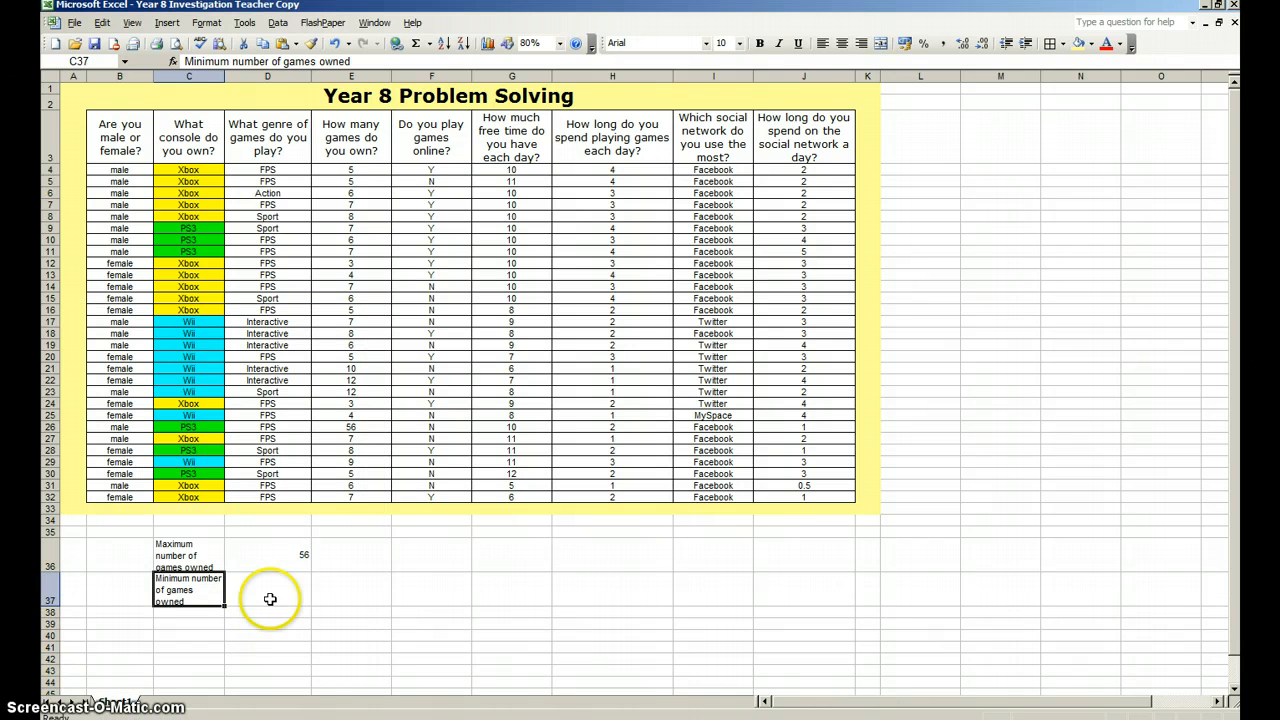
Enter the formula =min(E4:E32) in cell D37 to find the lowest number of games owned.
{"action": "left_click", "coordinate": [270, 598]}
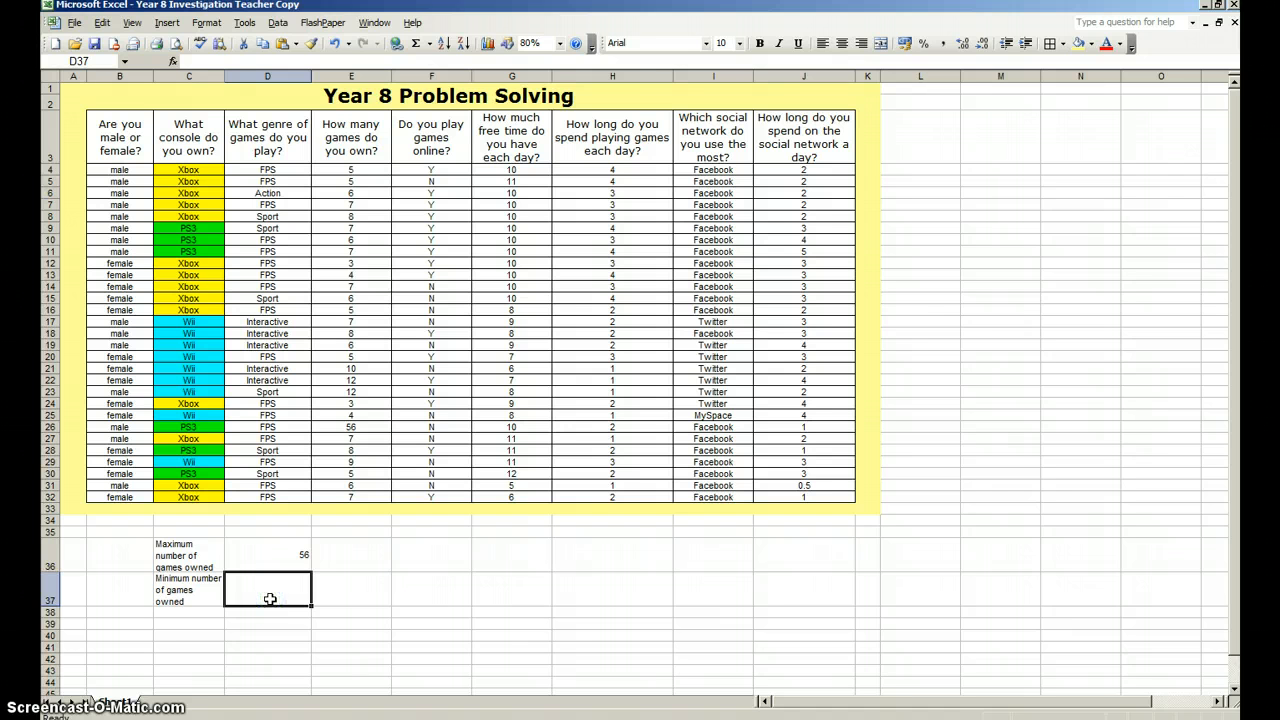
{"action": "type", "text": "=m"}
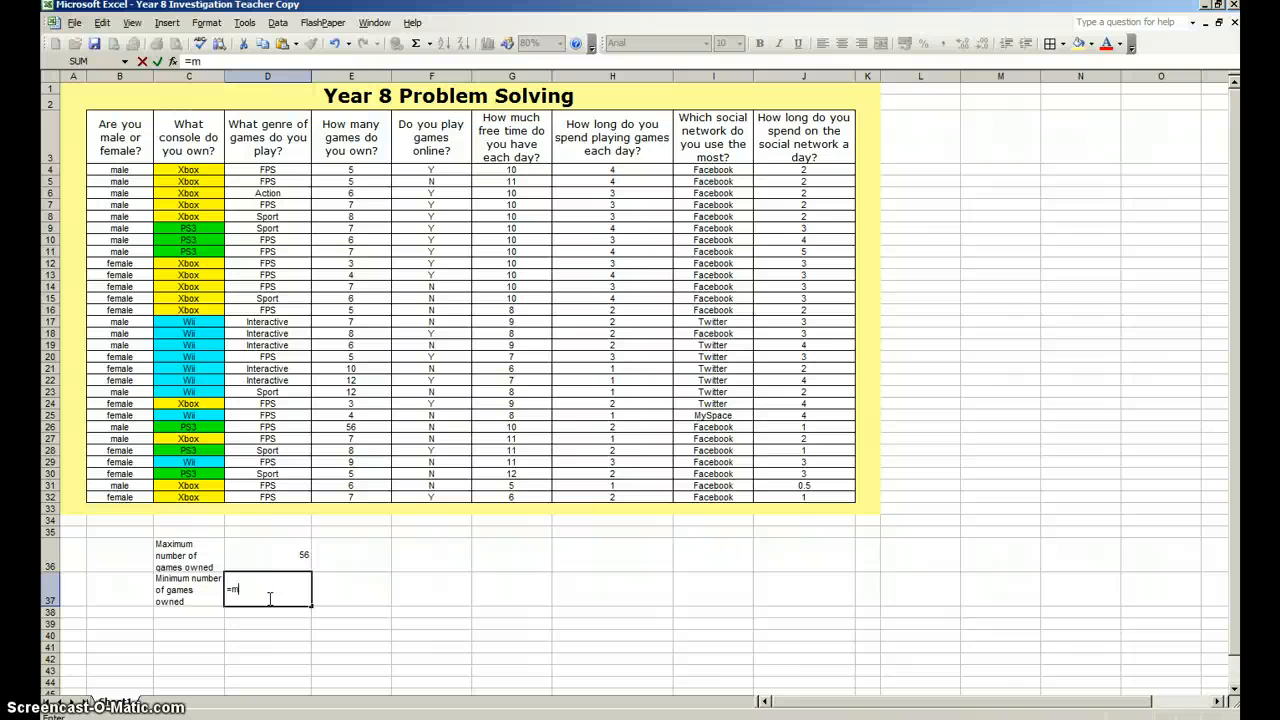
{"action": "type", "text": "in("}
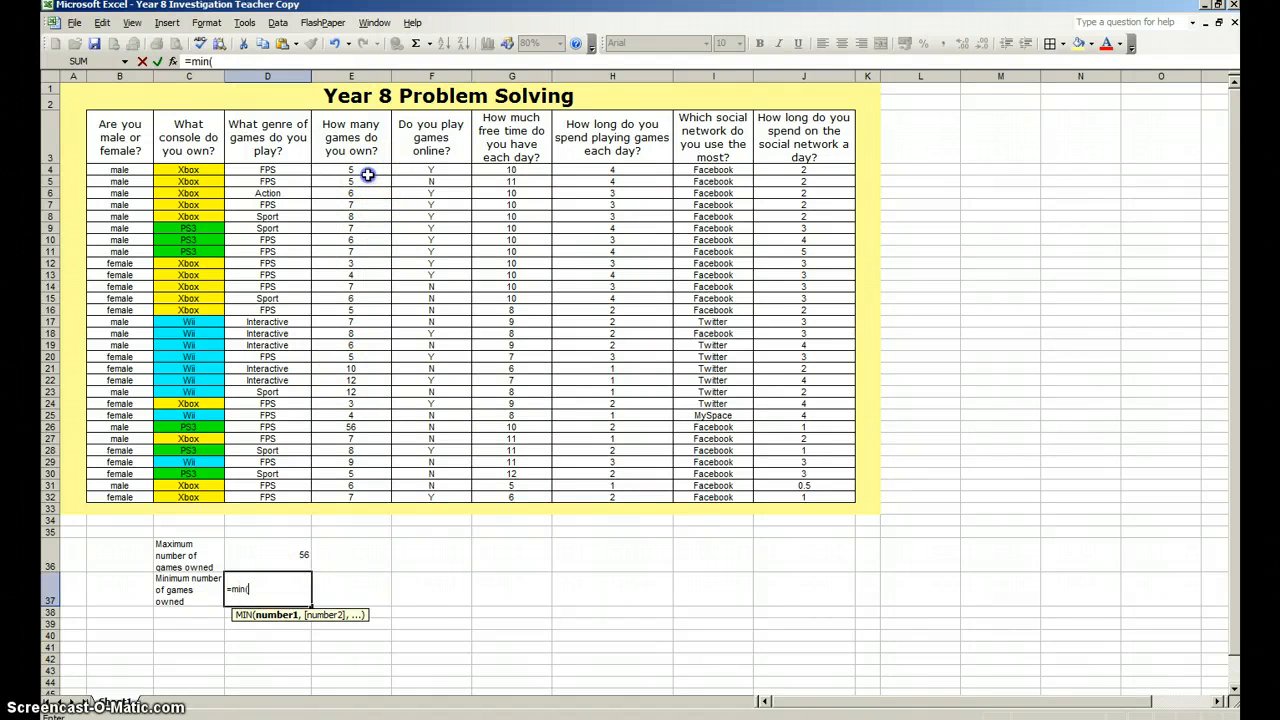
{"action": "left_click_drag", "start_coordinate": [368, 174], "coordinate": [369, 497]}
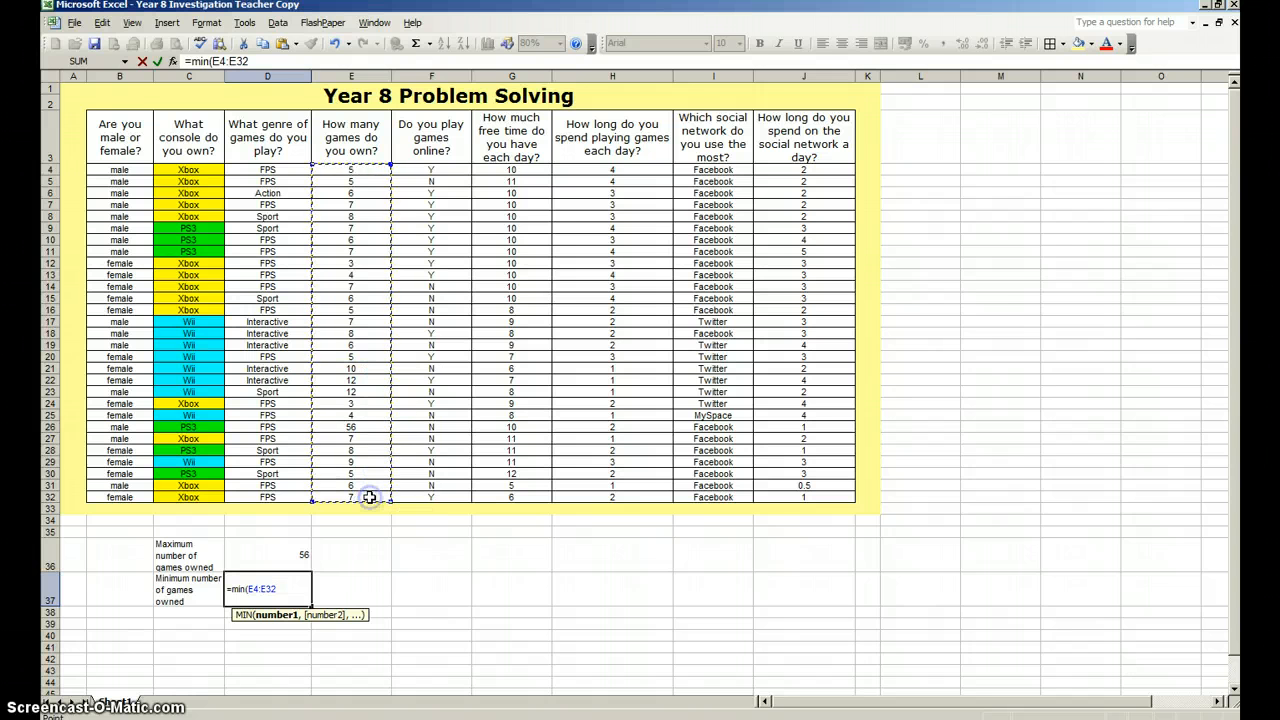
{"action": "type", "text": ")"}
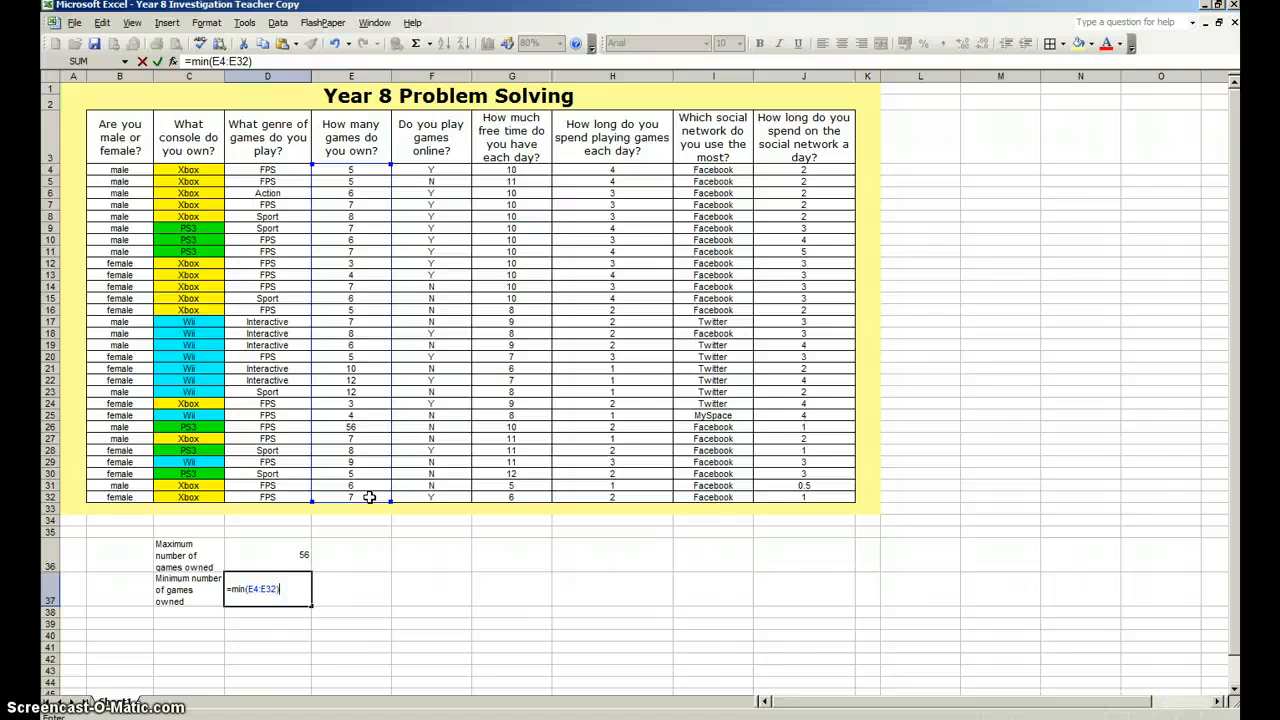
{"action": "key", "text": "Return"}
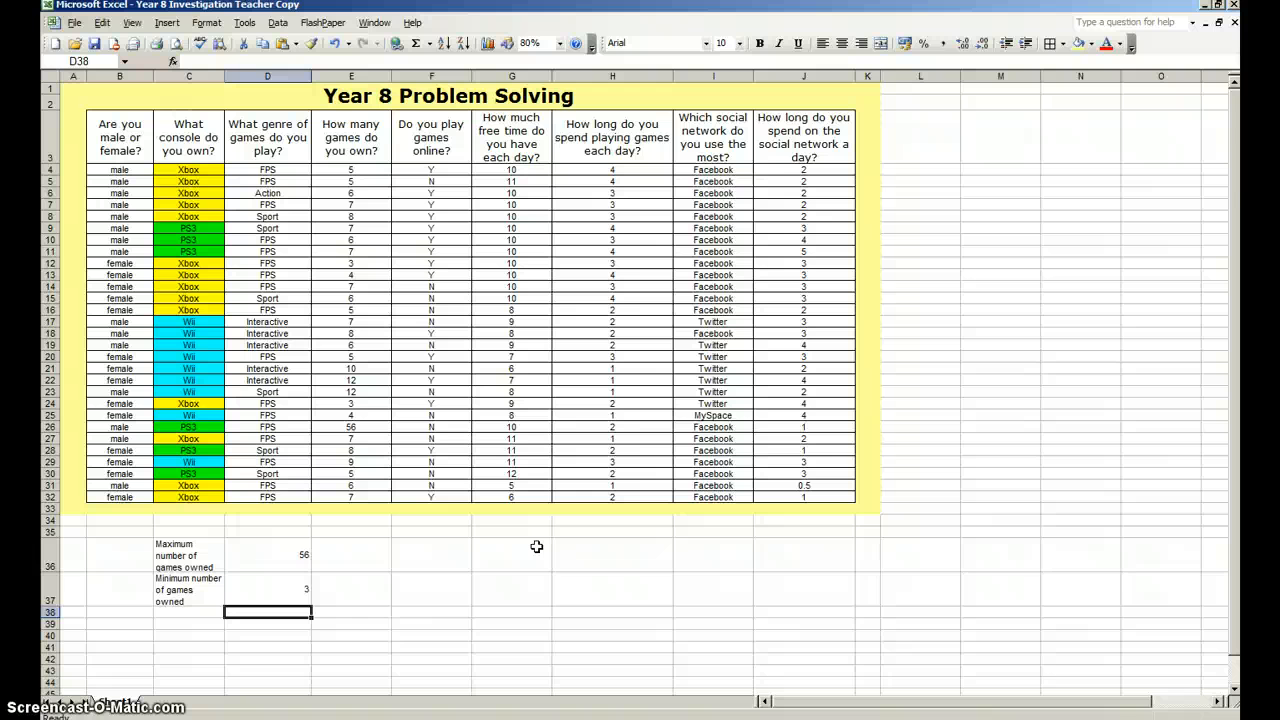
Enter the label "Average time spent playing games a day" in cell C38.
{"action": "left_click", "coordinate": [185, 610]}
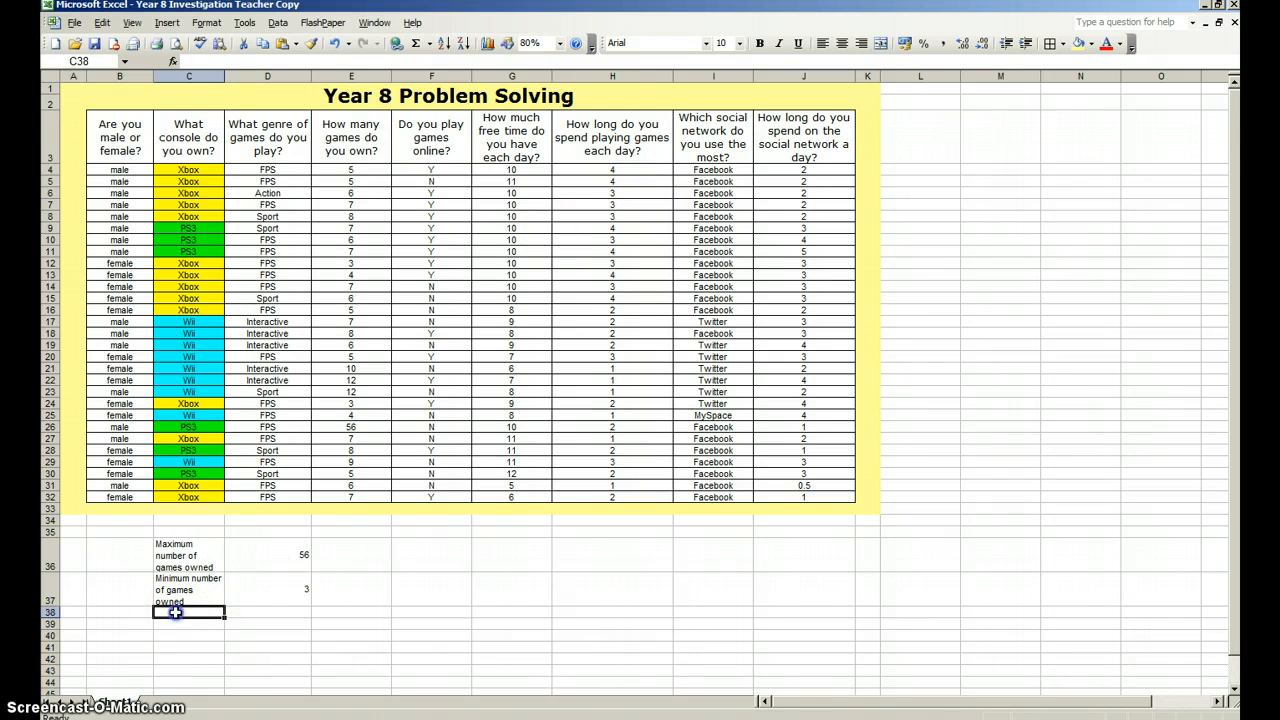
{"action": "type", "text": "Average"}
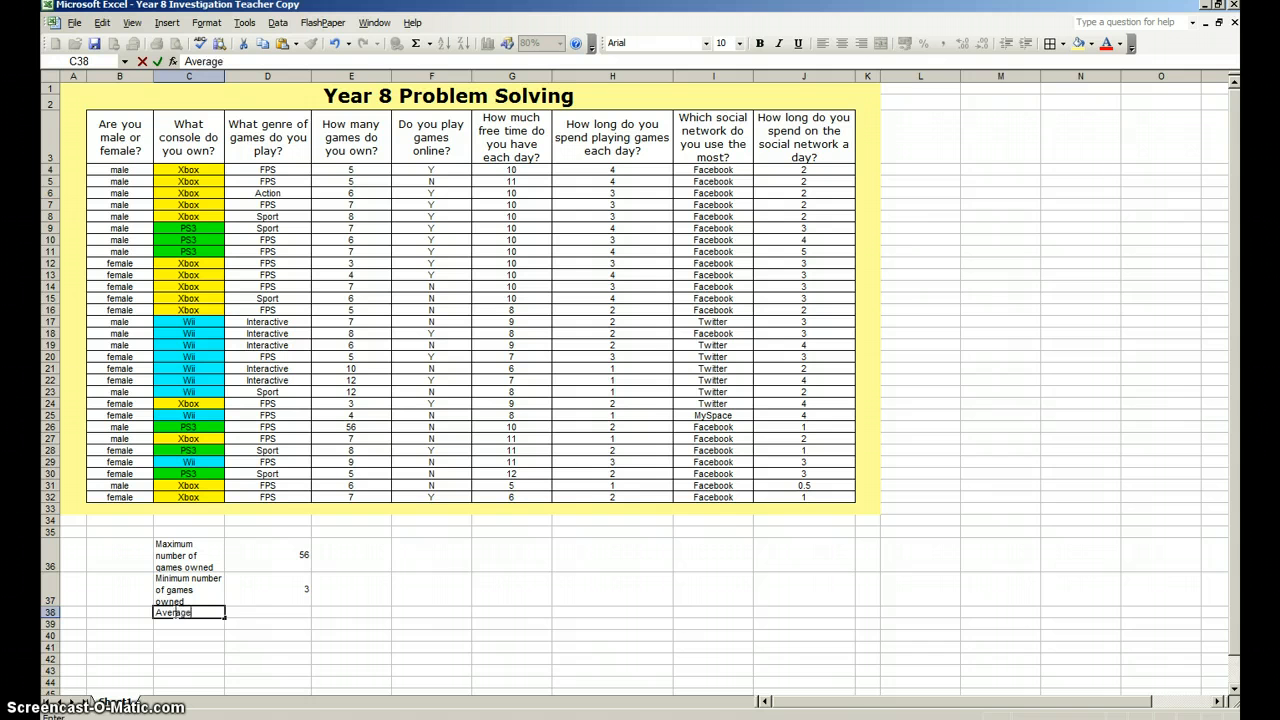
{"action": "type", "text": " time spent pa"}
{"action": "key", "text": "BackSpace"}
{"action": "type", "text": "laying game"}
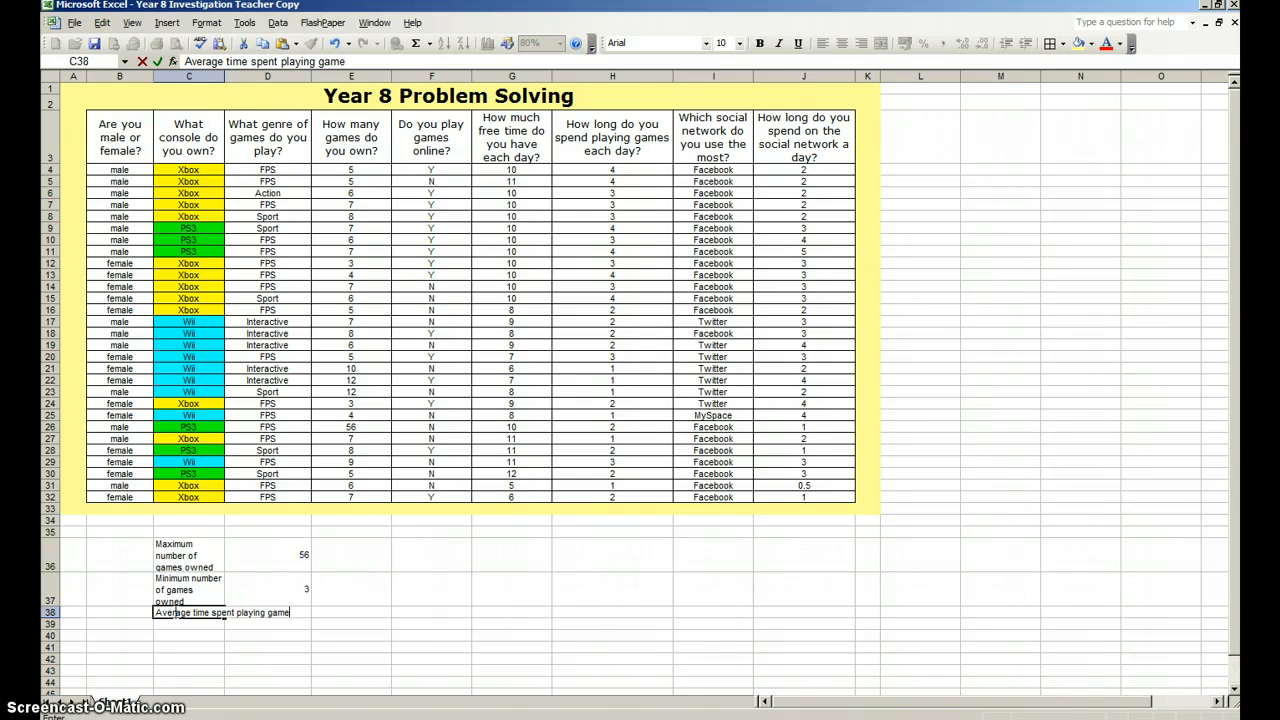
{"action": "type", "text": "s a day"}
{"action": "left_click", "coordinate": [225, 638]}
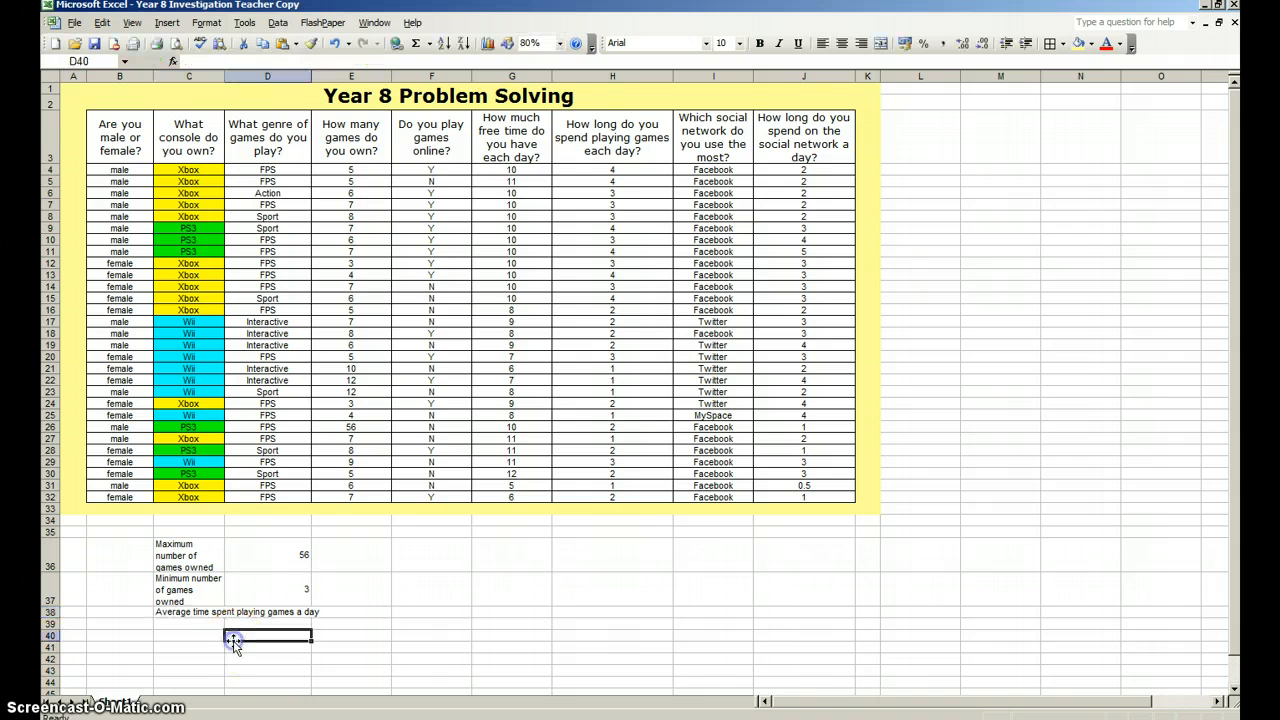
Turn on text wrapping for the label in C38 and enlarge row 38 to fit all its lines.
{"action": "right_click", "coordinate": [200, 612]}
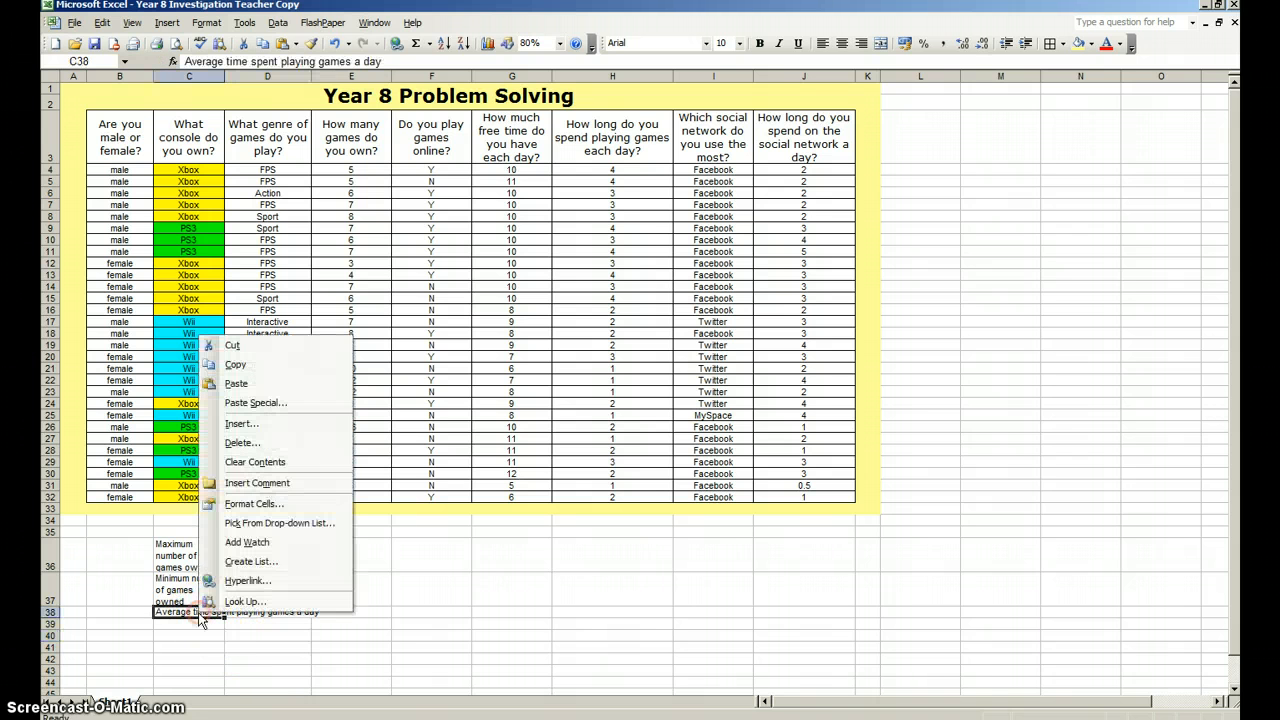
{"action": "left_click", "coordinate": [238, 504]}
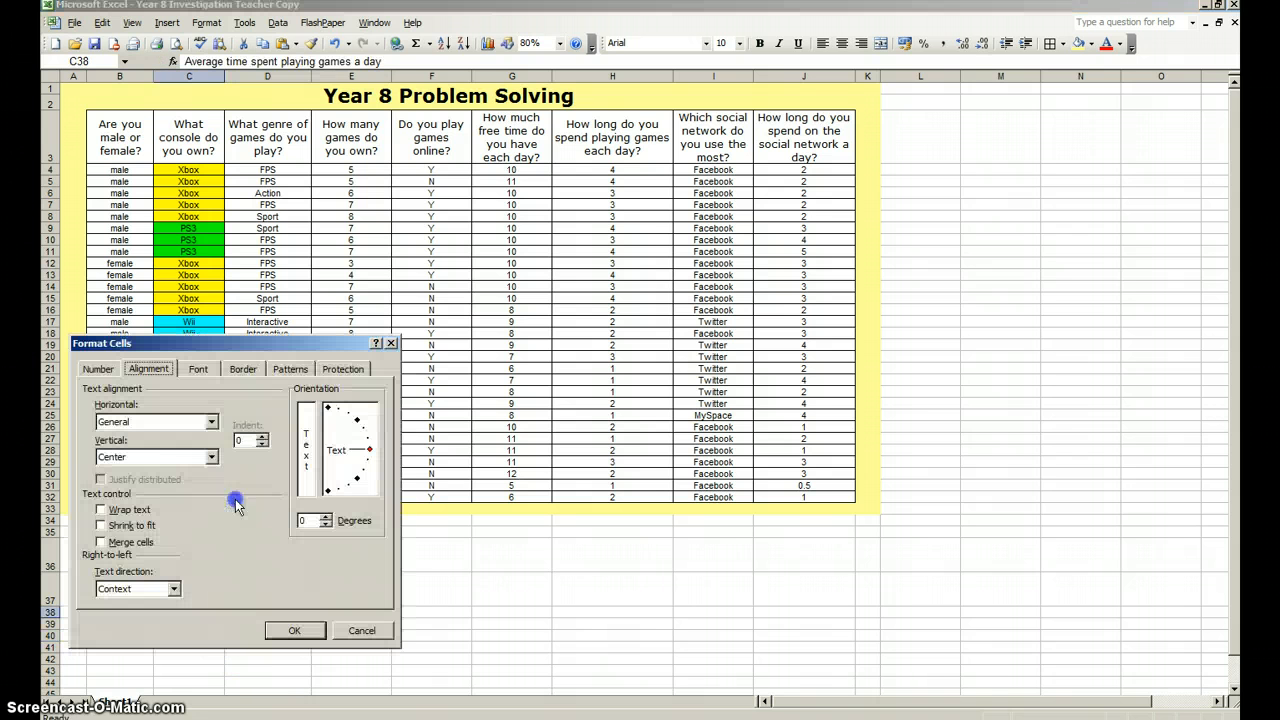
{"action": "left_click", "coordinate": [102, 510]}
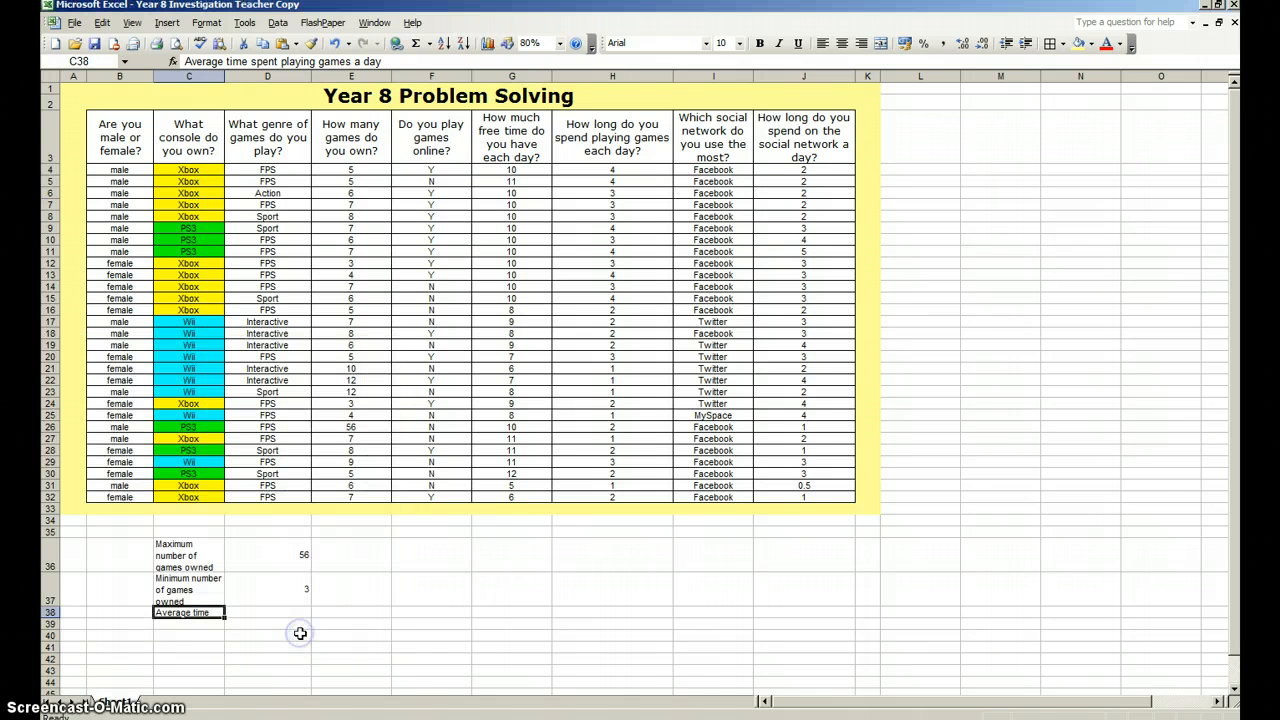
{"action": "left_click", "coordinate": [294, 630]}
{"action": "double_click", "coordinate": [50, 617]}
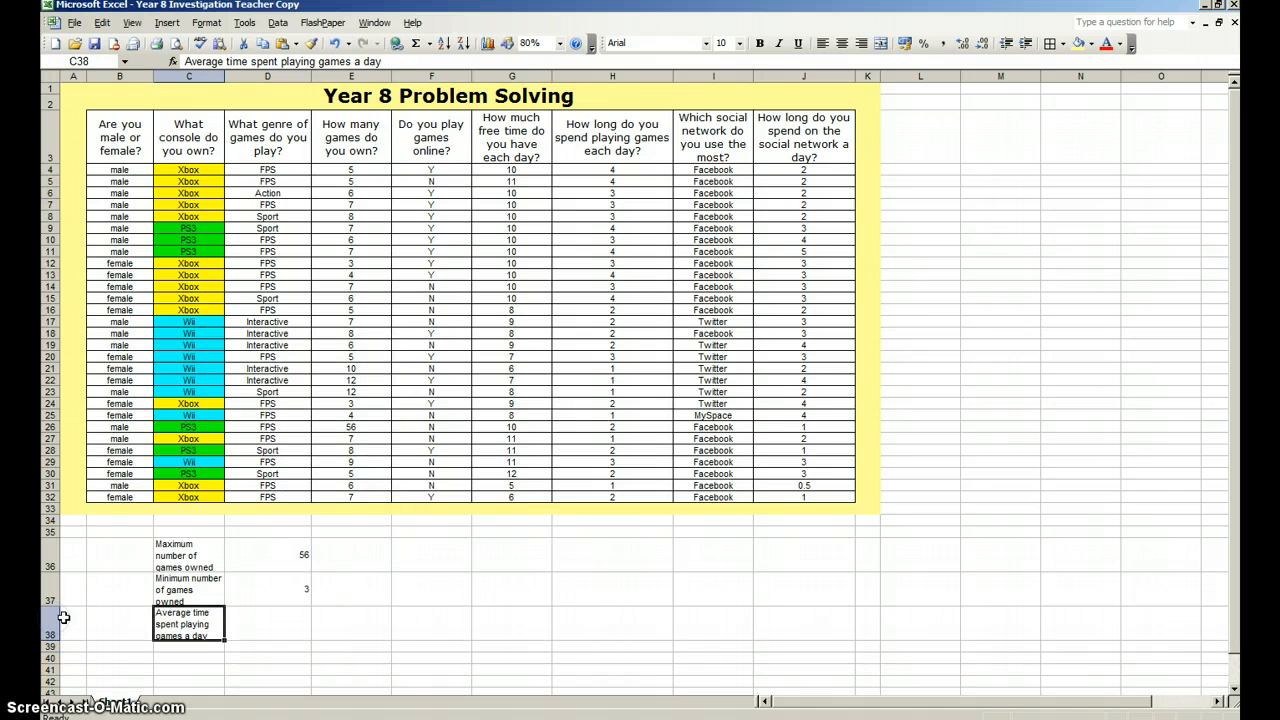
Enter the formula =average(H4:H32) in cell D38 to find the average daily time spent playing games.
{"action": "left_click", "coordinate": [275, 623]}
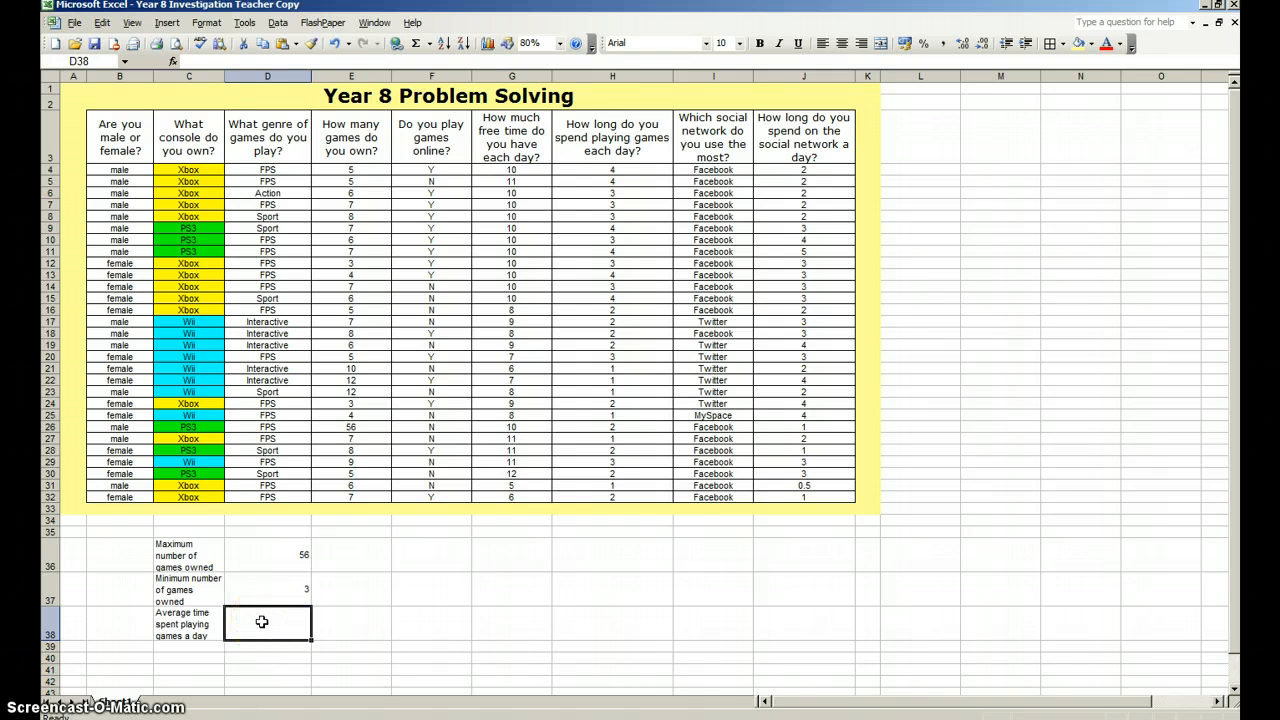
{"action": "double_click", "coordinate": [262, 622]}
{"action": "type", "text": "="}
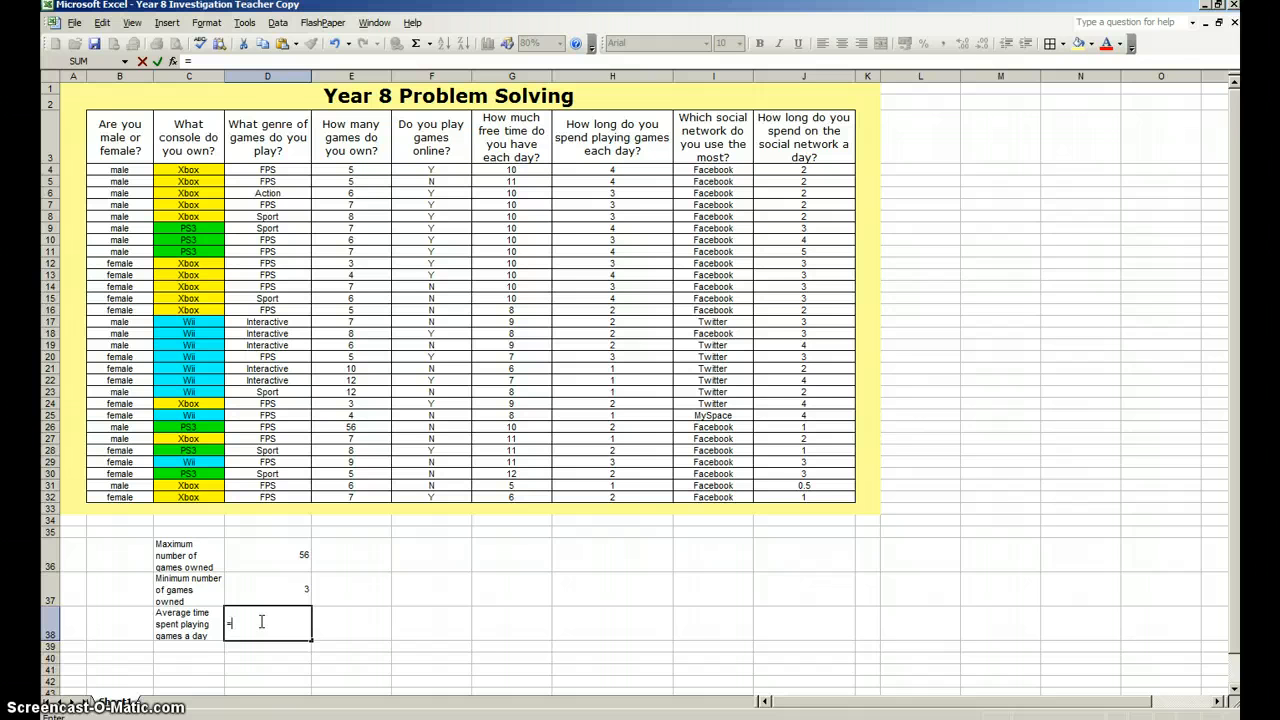
{"action": "type", "text": "average("}
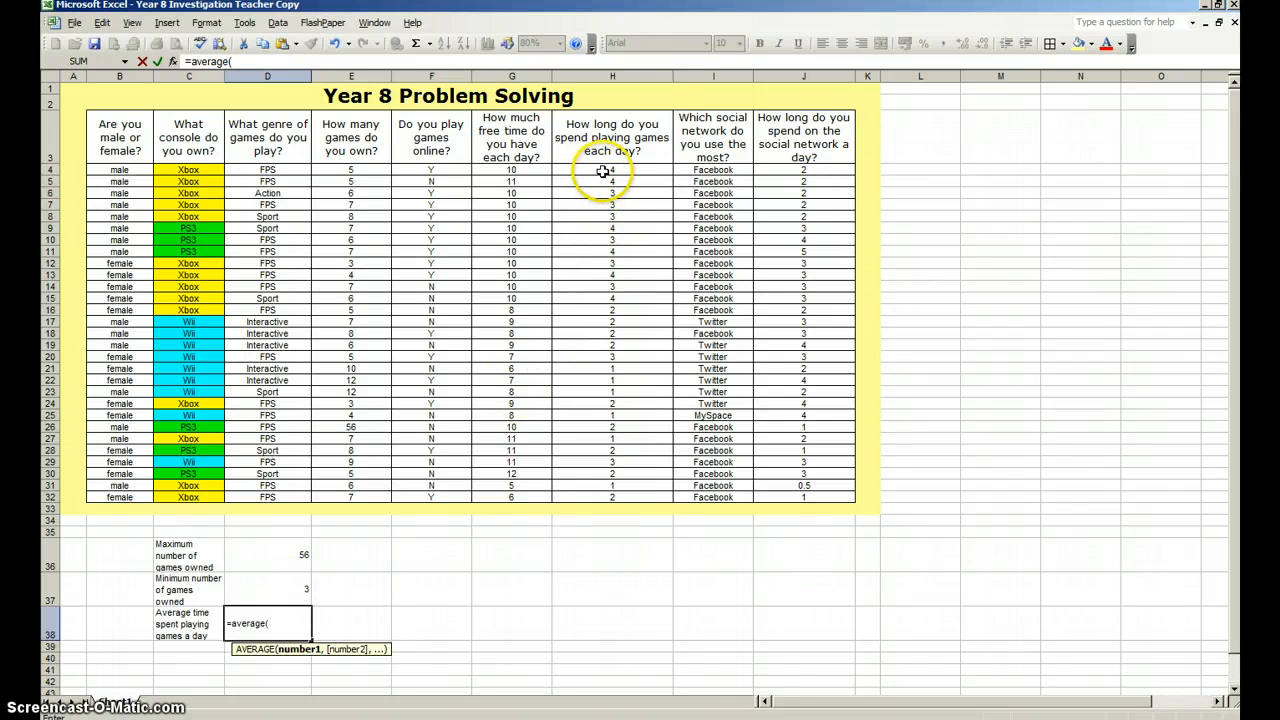
{"action": "left_click_drag", "start_coordinate": [603, 171], "coordinate": [611, 497]}
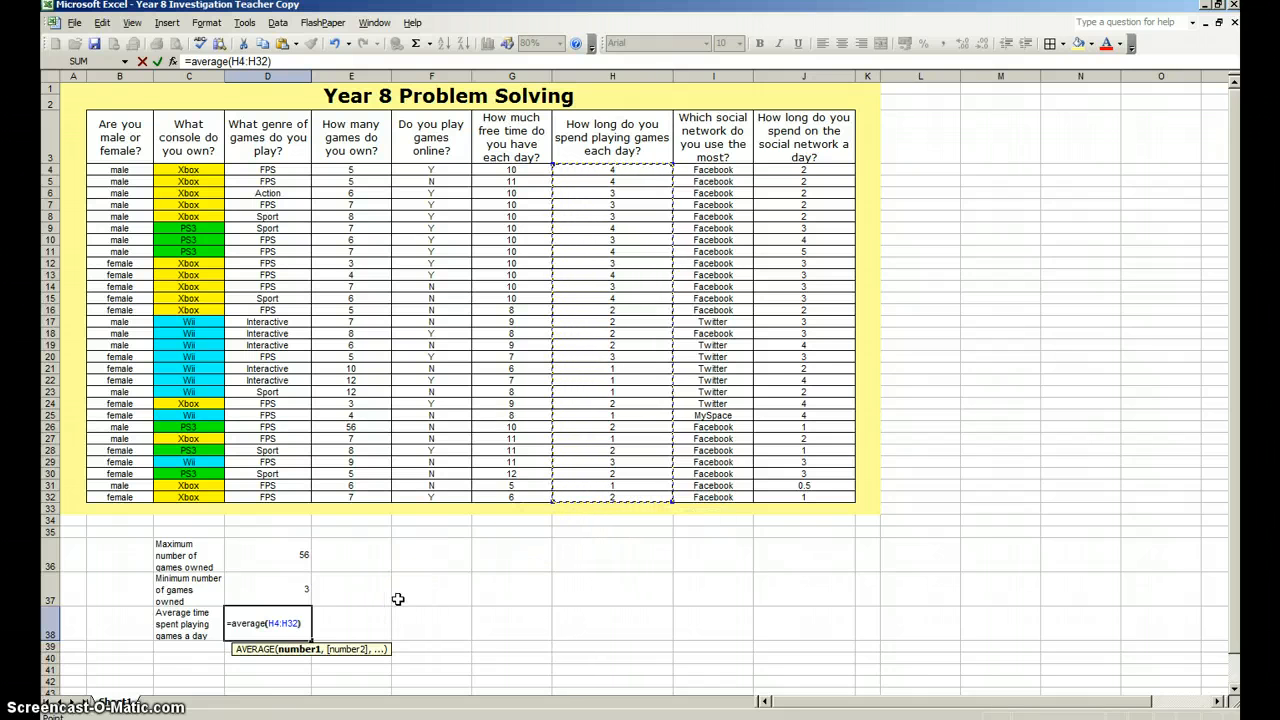
{"action": "type", "text": ")"}
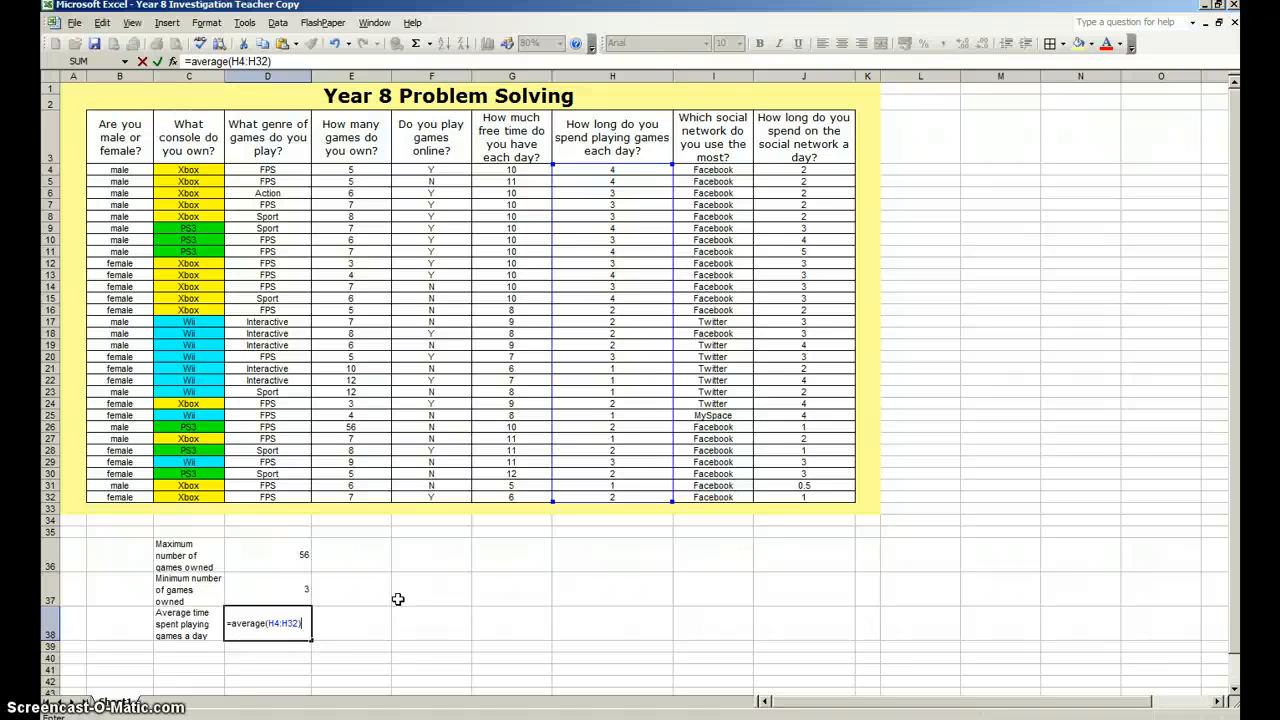
{"action": "key", "text": "Return"}
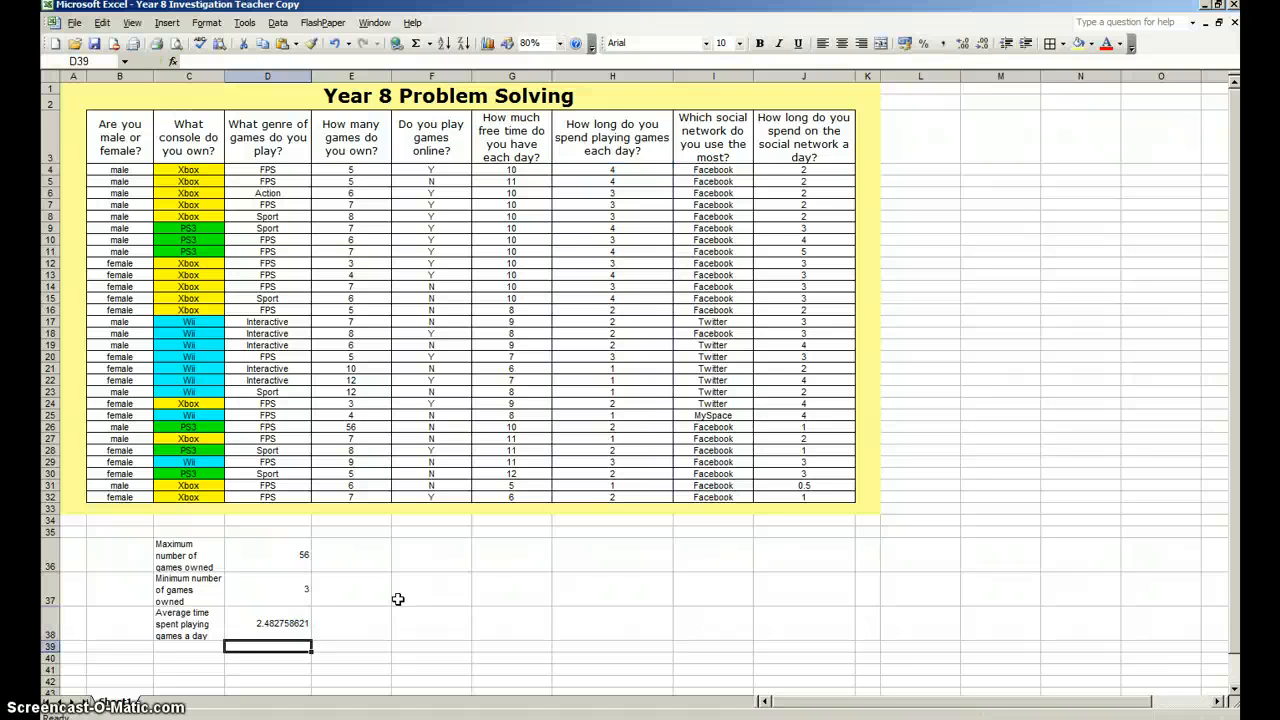
Format the average in cell D38 as a Number with 1 decimal place.
{"action": "scroll", "coordinate": [398, 599], "scroll_direction": "down", "scroll_amount": 1}
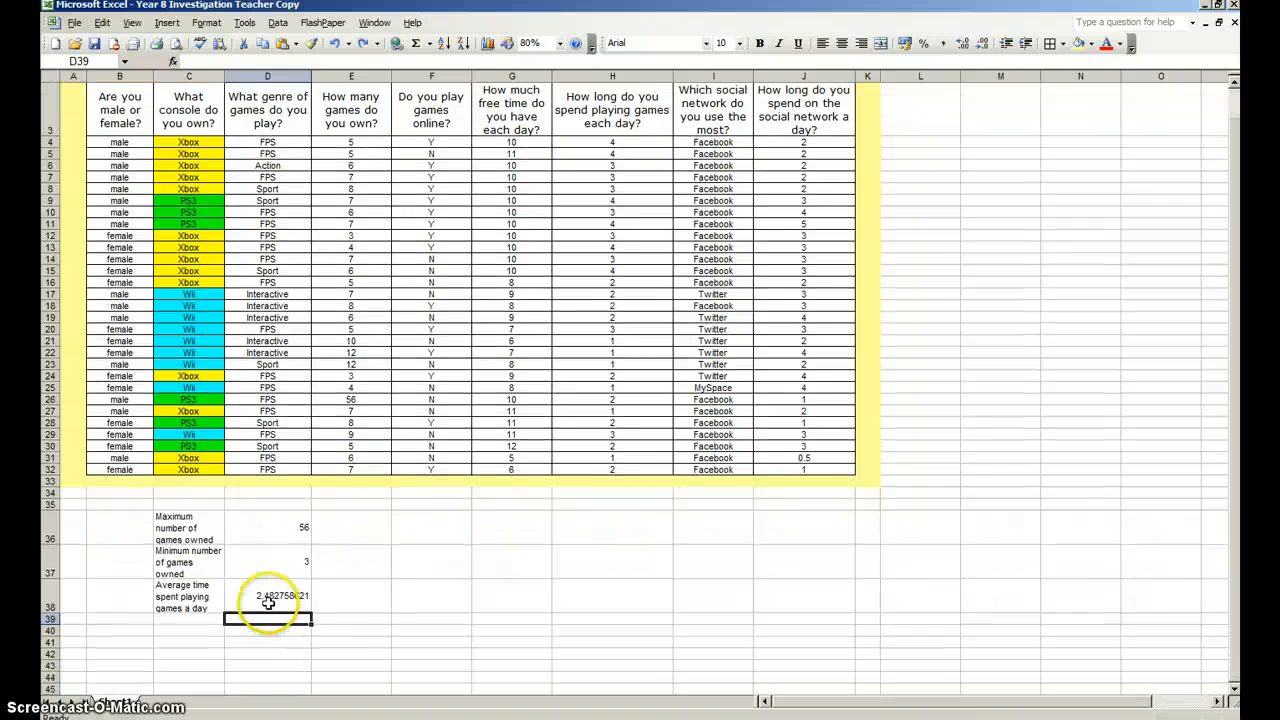
{"action": "left_click", "coordinate": [269, 598]}
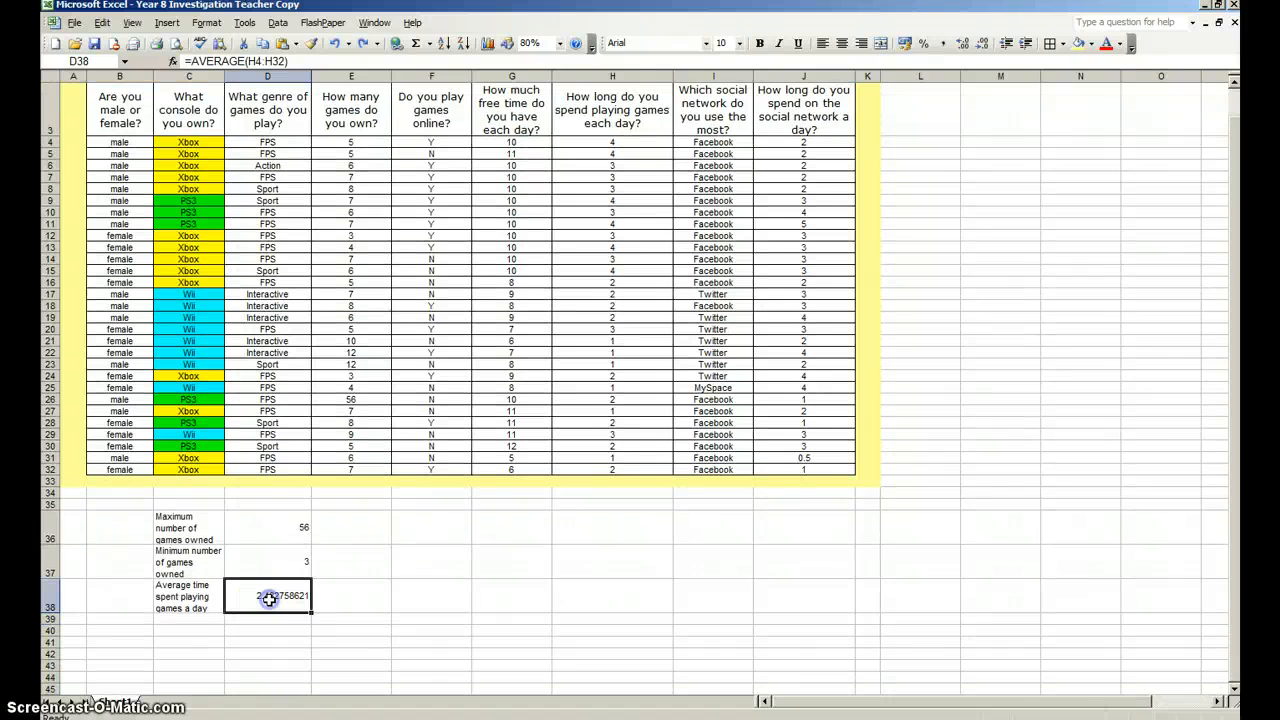
{"action": "right_click", "coordinate": [270, 604]}
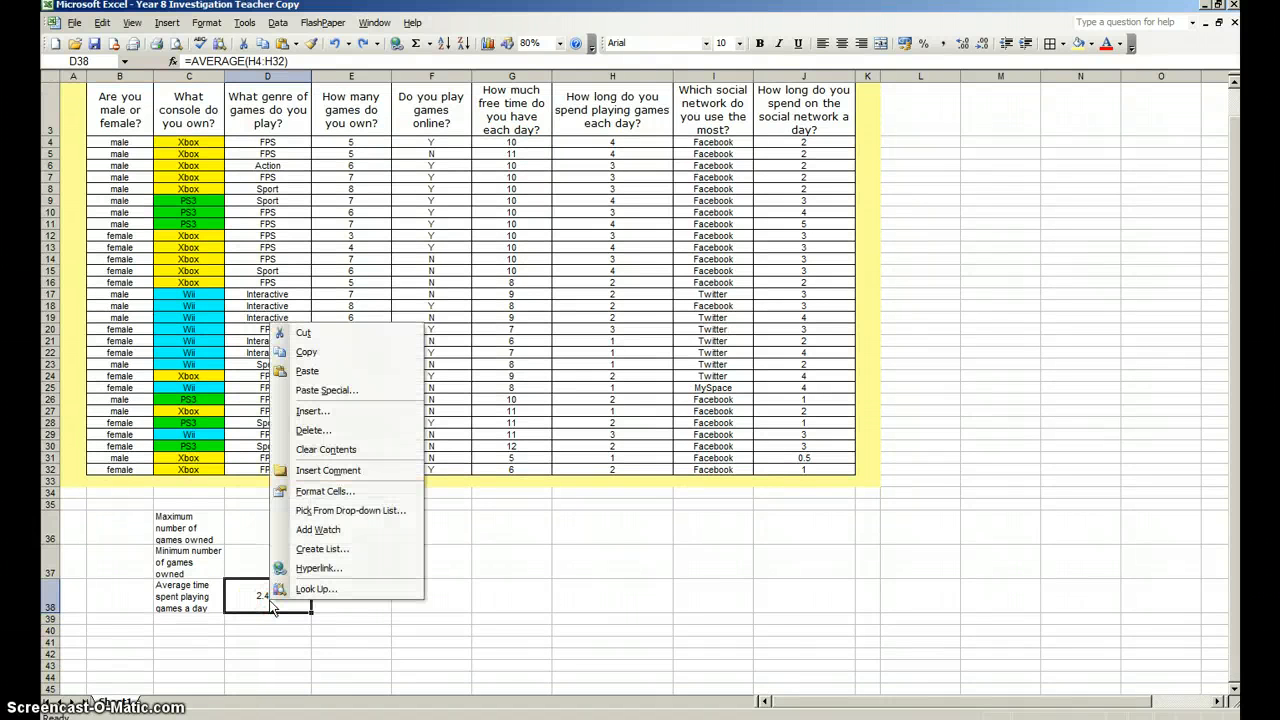
{"action": "left_click", "coordinate": [325, 491]}
{"action": "left_click", "coordinate": [198, 364]}
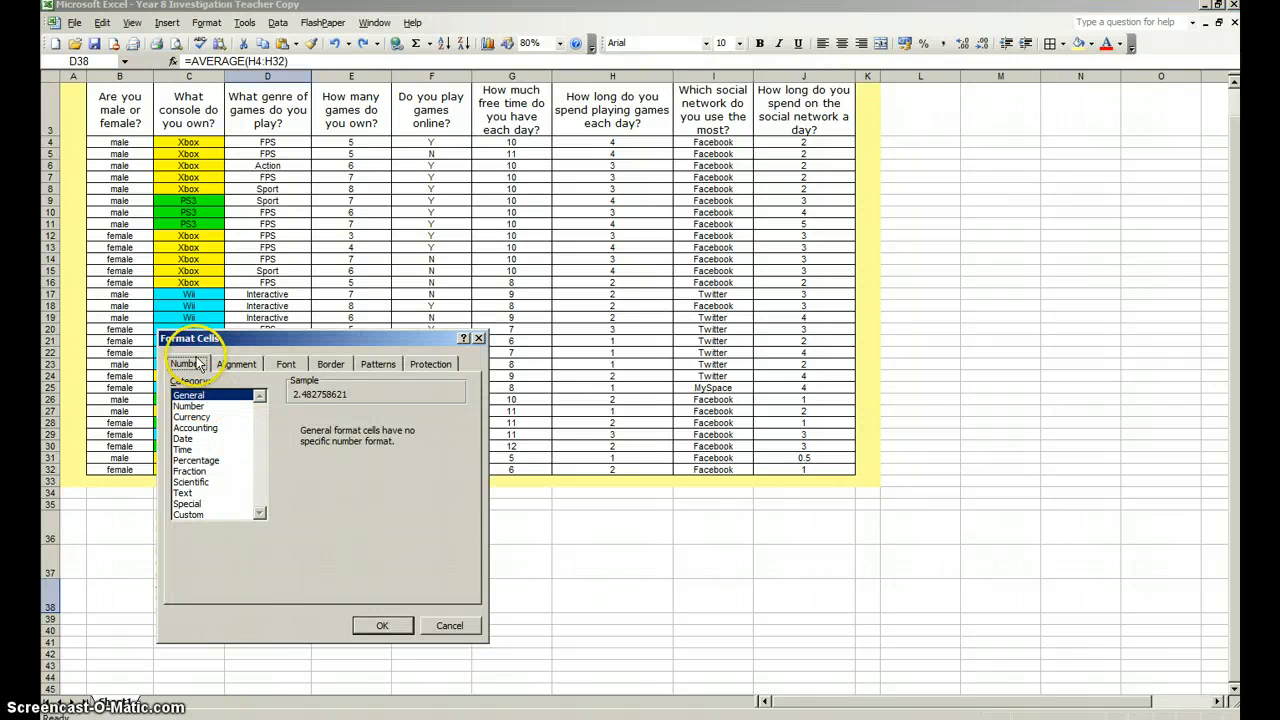
{"action": "left_click", "coordinate": [234, 364]}
{"action": "left_click", "coordinate": [191, 365]}
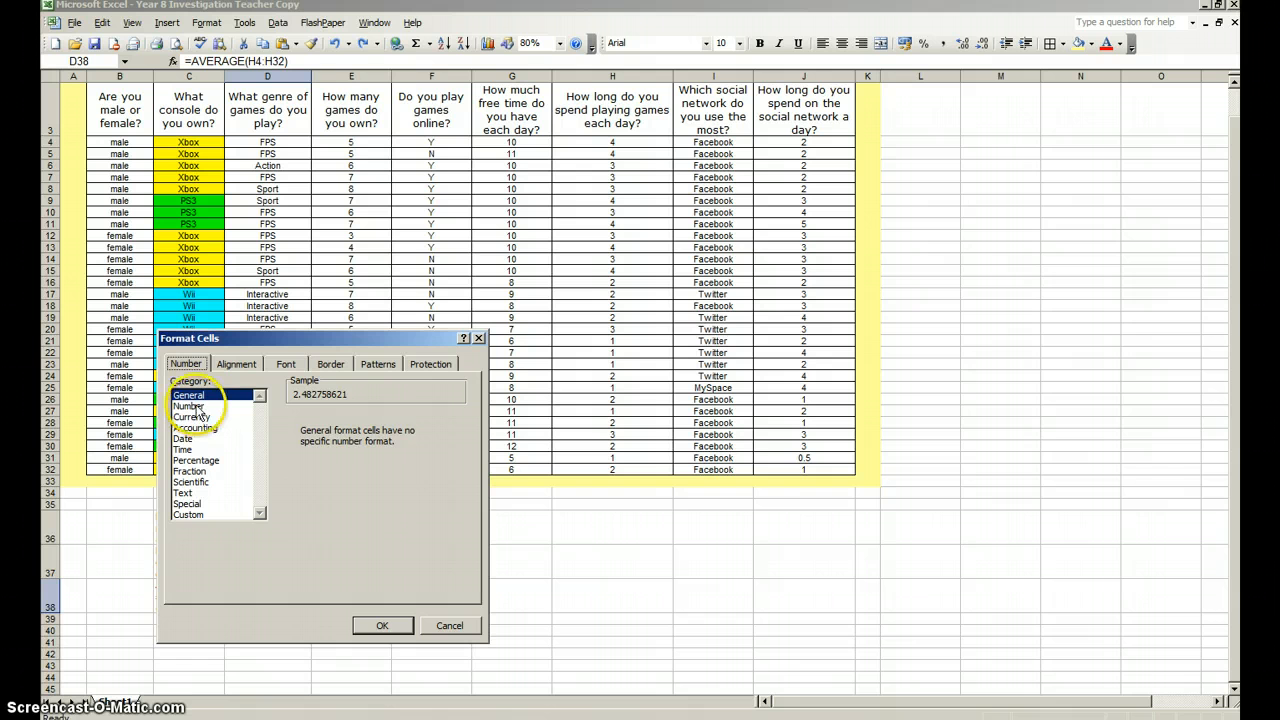
{"action": "left_click", "coordinate": [197, 407]}
{"action": "left_click", "coordinate": [417, 422]}
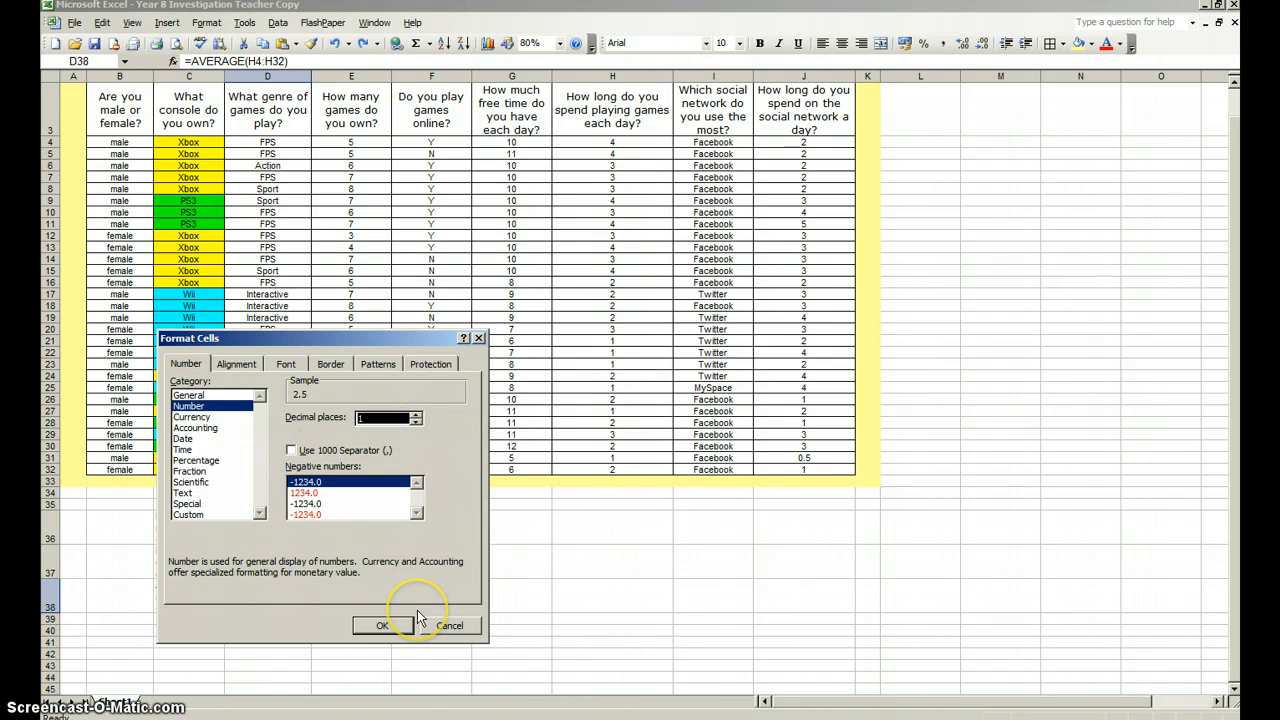
{"action": "left_click", "coordinate": [384, 625]}
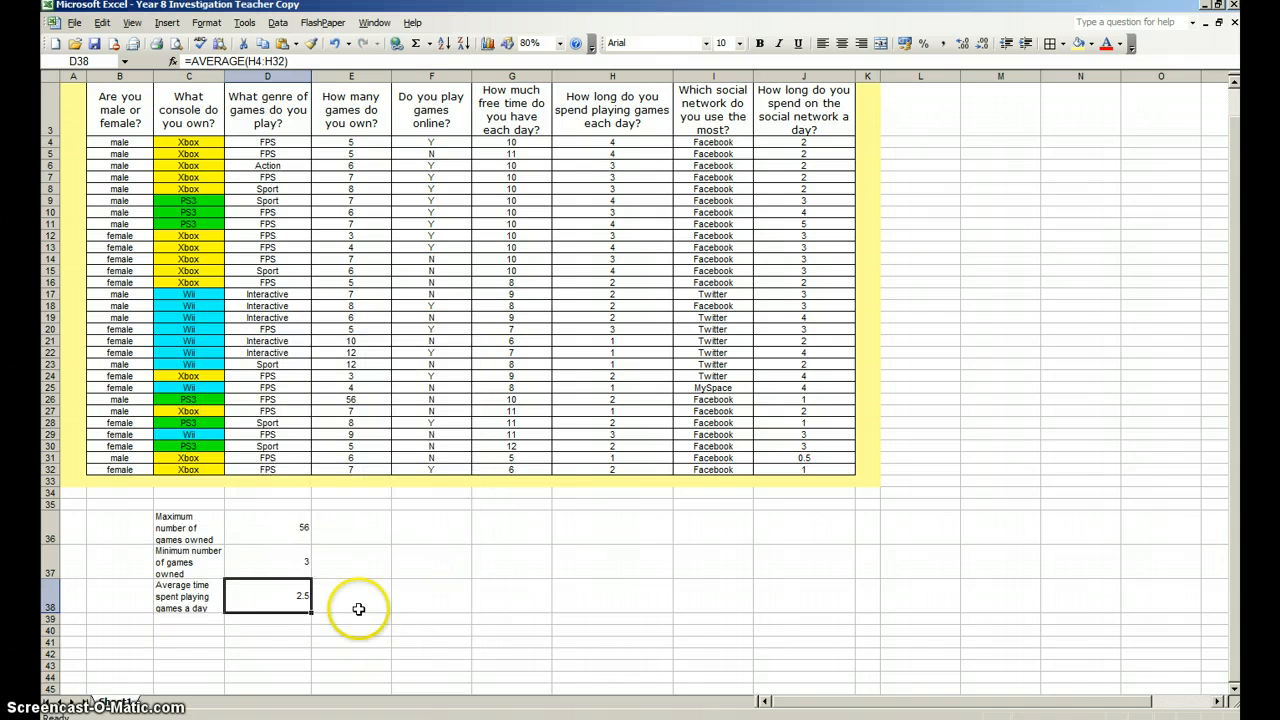
{"action": "left_click", "coordinate": [352, 602]}
{"action": "left_click", "coordinate": [286, 602]}
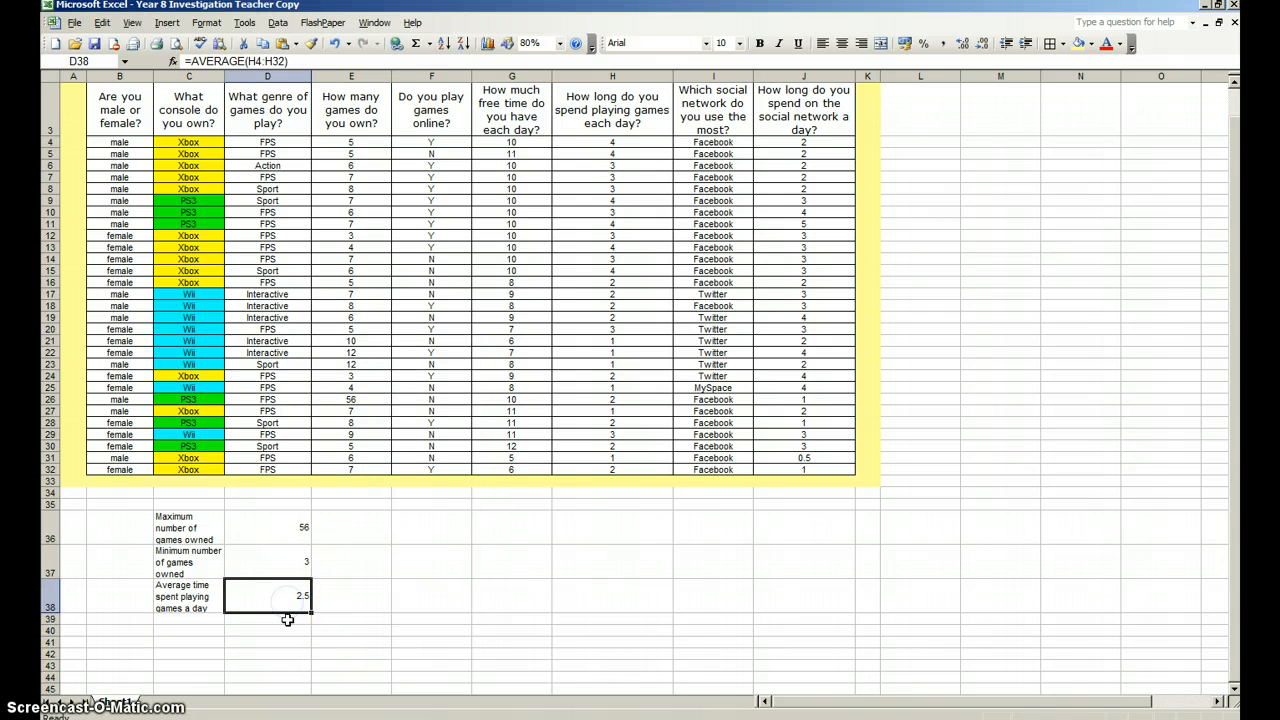
{"action": "left_click", "coordinate": [288, 620]}
{"action": "left_click", "coordinate": [286, 600]}
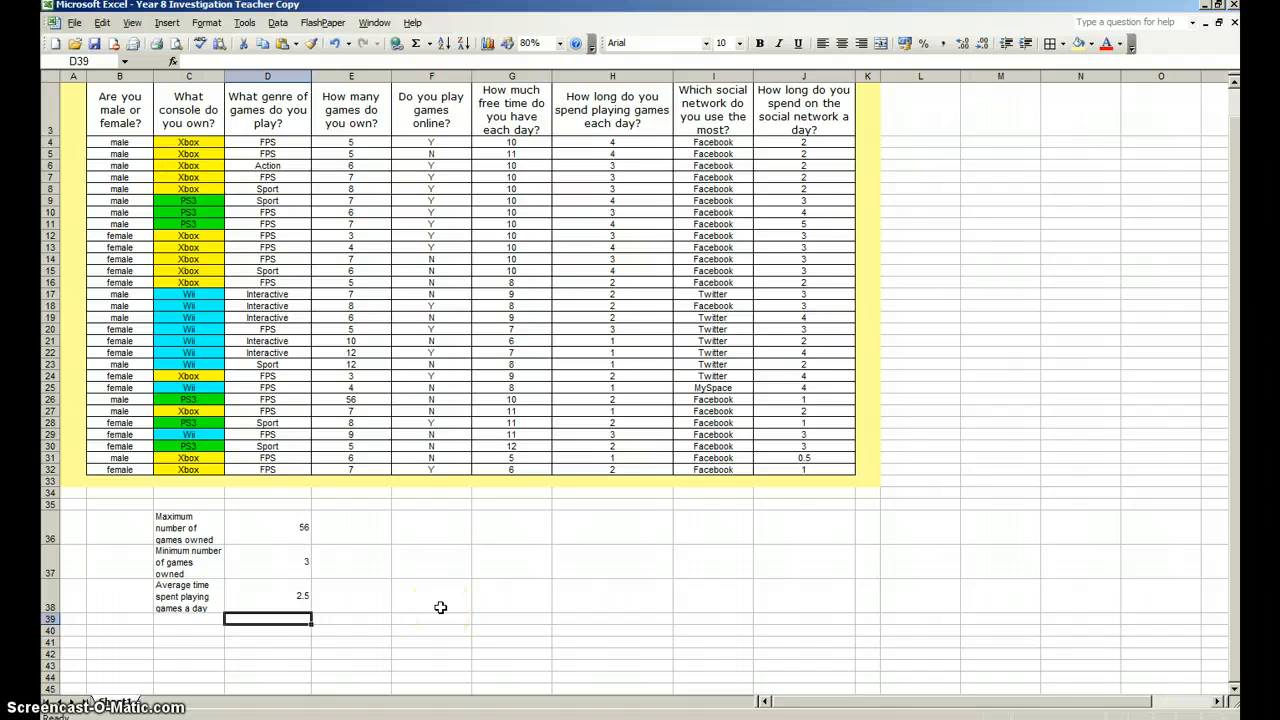
Enter the label "How many people own an Xbox" in cell C39.
{"action": "left_click", "coordinate": [195, 620]}
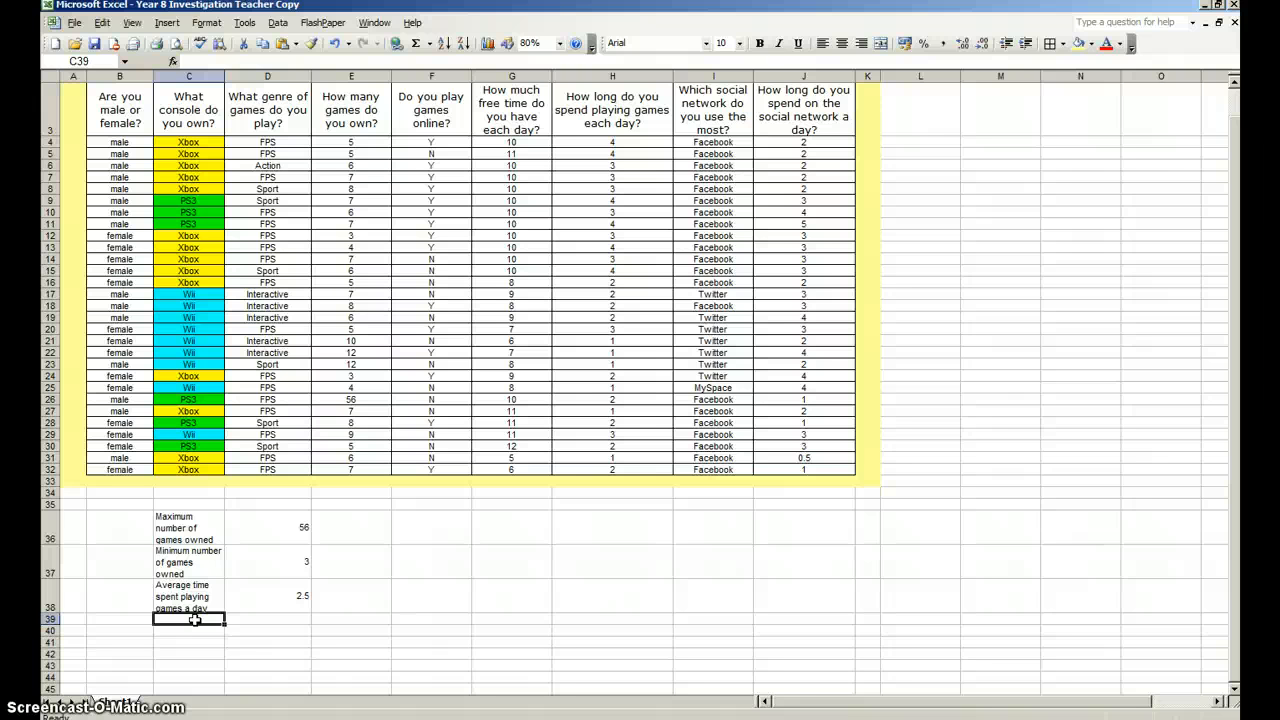
{"action": "type", "text": "How may"}
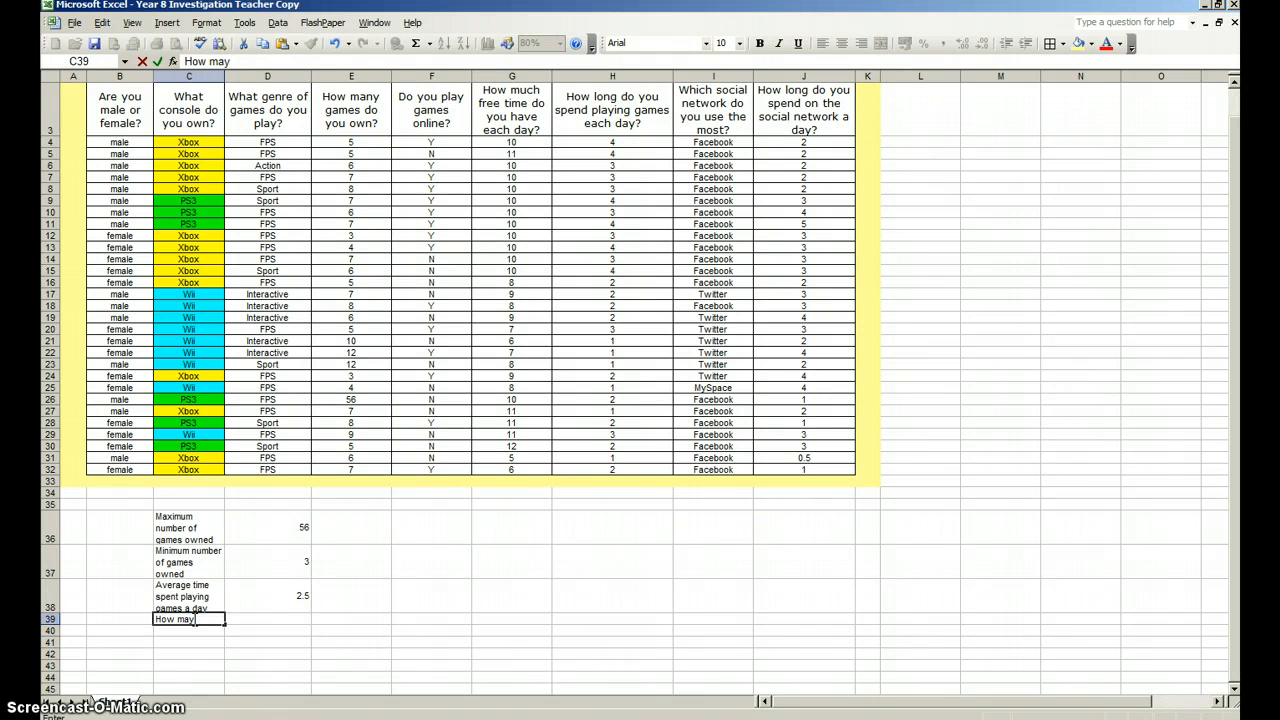
{"action": "key", "text": "BackSpace"}
{"action": "type", "text": "ny people own"}
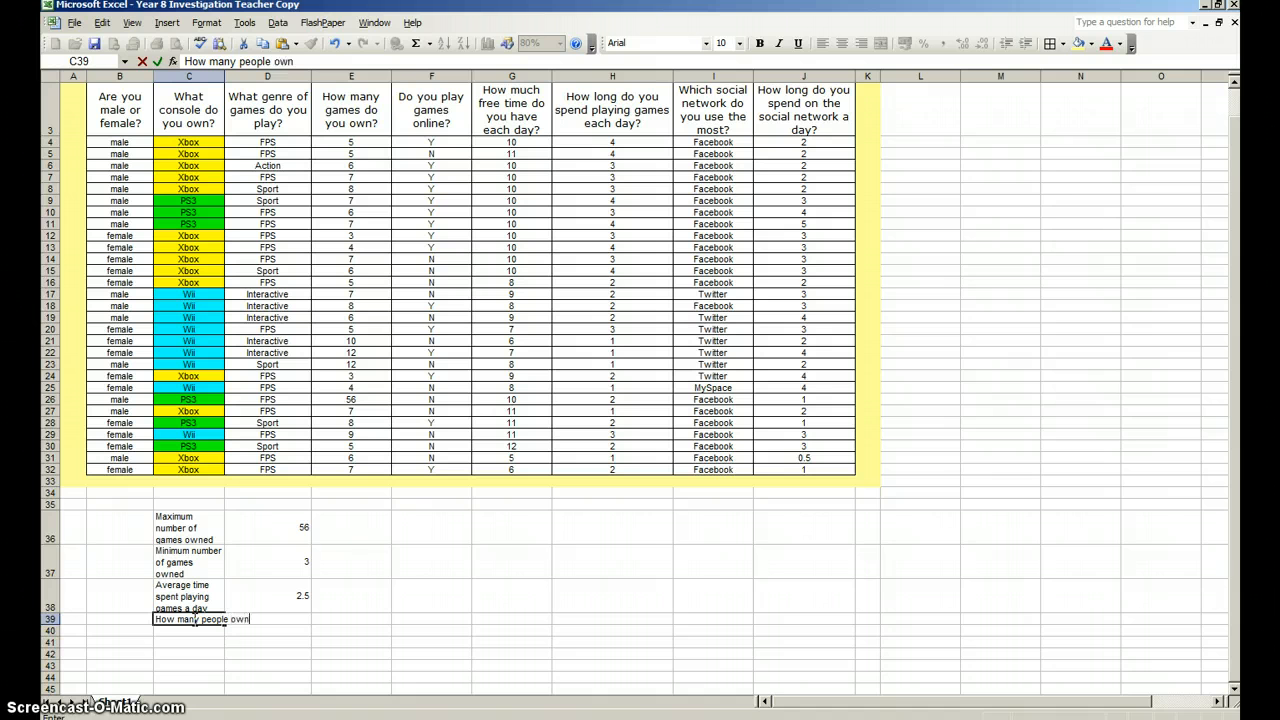
{"action": "type", "text": " an Xbox"}
{"action": "left_click", "coordinate": [318, 628]}
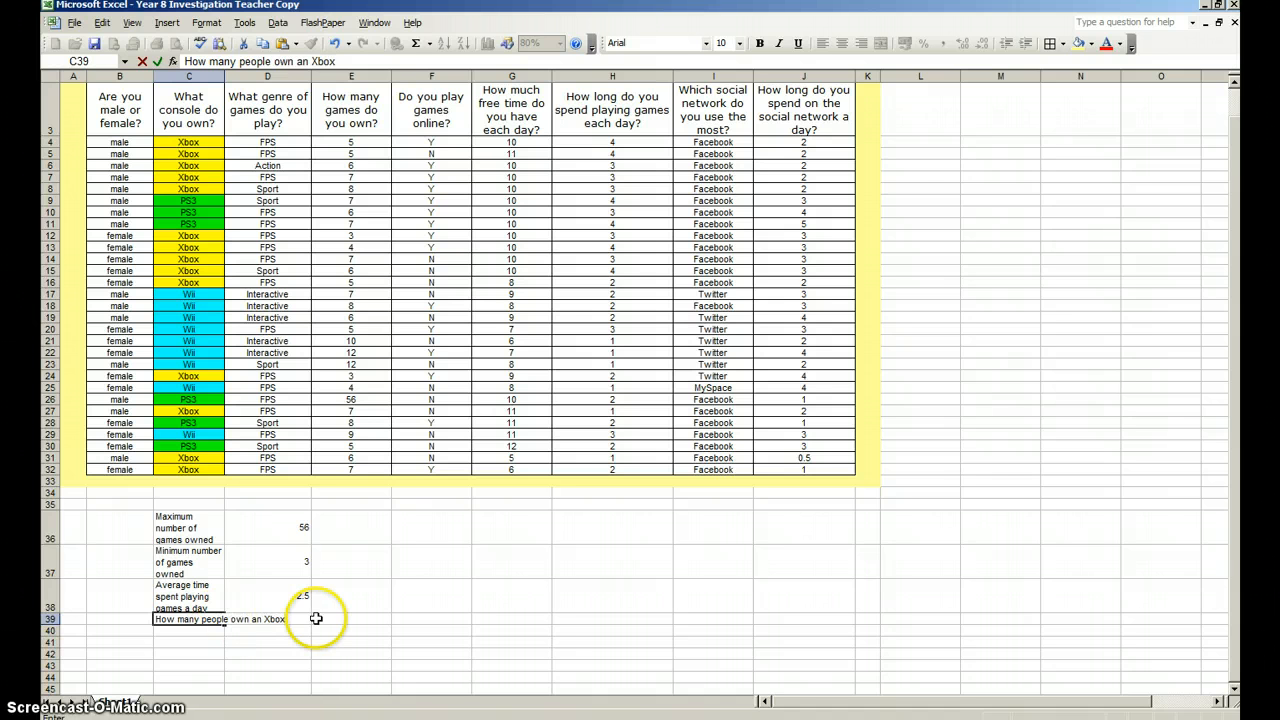
Make sure text wrapping is on for the label in C39 and enlarge row 39 to fit all its lines.
{"action": "left_click", "coordinate": [172, 620]}
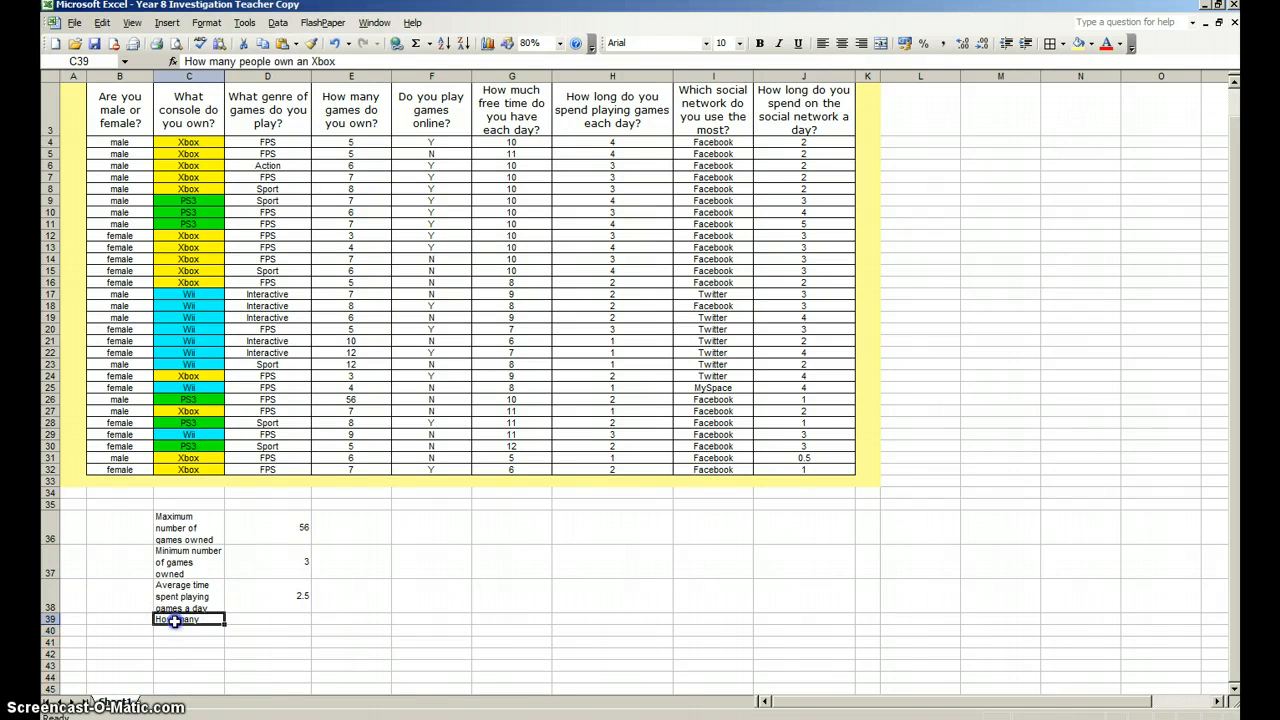
{"action": "right_click", "coordinate": [174, 620]}
{"action": "left_click", "coordinate": [222, 512]}
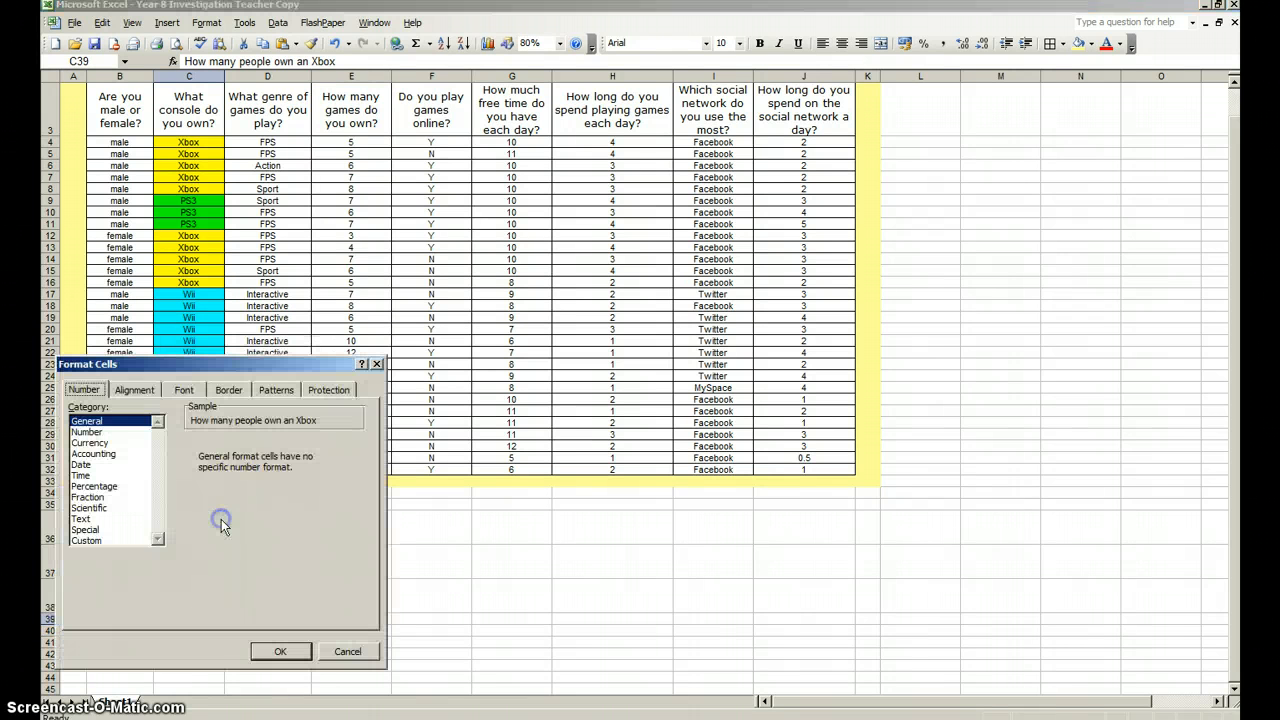
{"action": "left_click", "coordinate": [130, 392]}
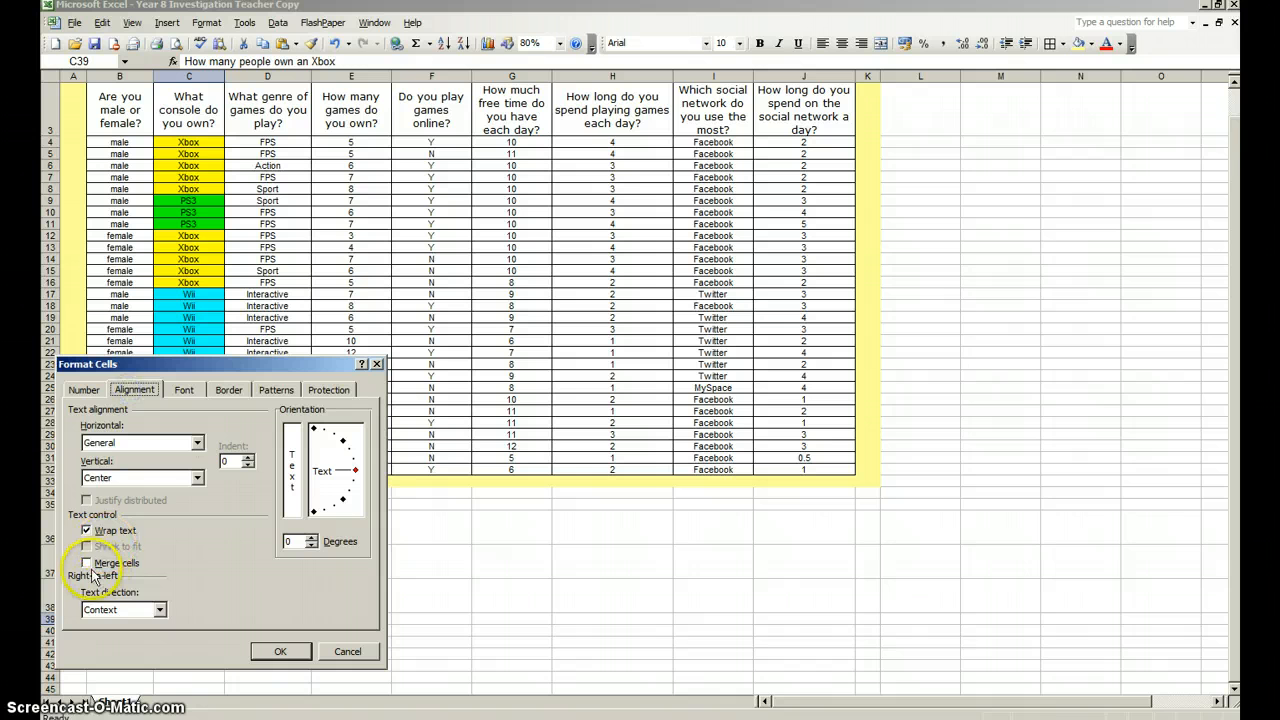
{"action": "left_click", "coordinate": [87, 533]}
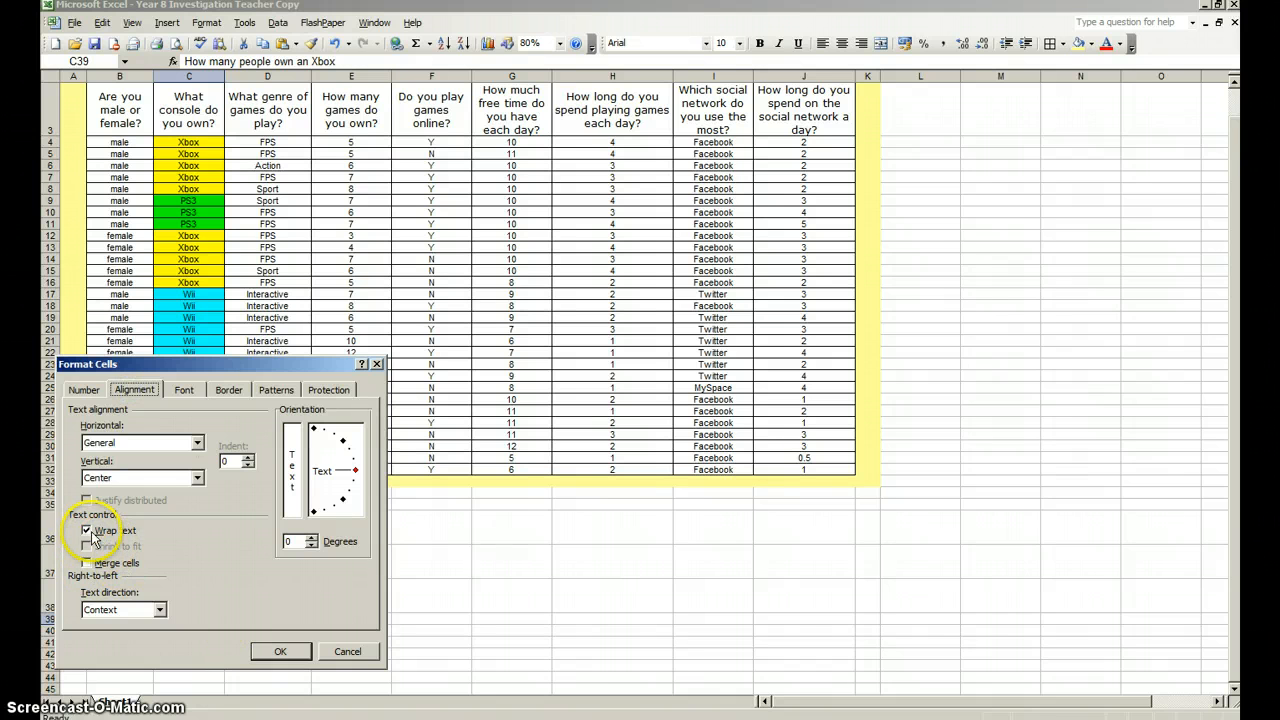
{"action": "left_click", "coordinate": [88, 533]}
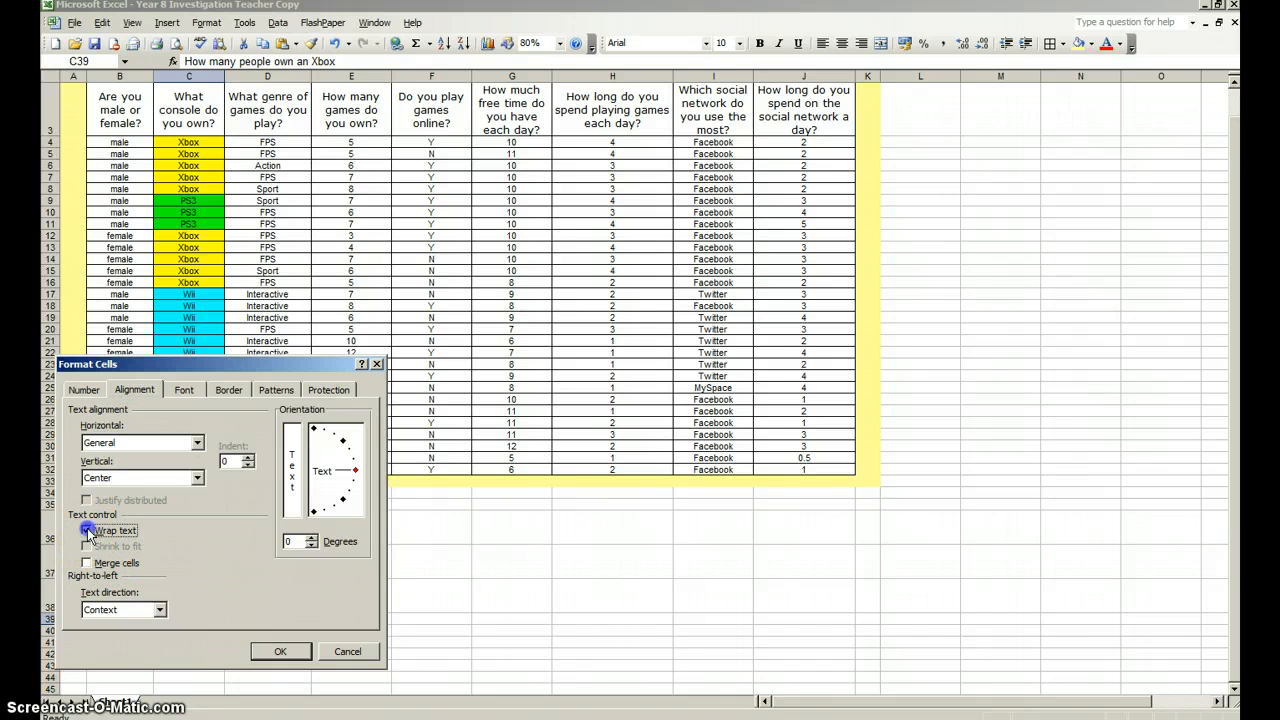
{"action": "left_click", "coordinate": [280, 651]}
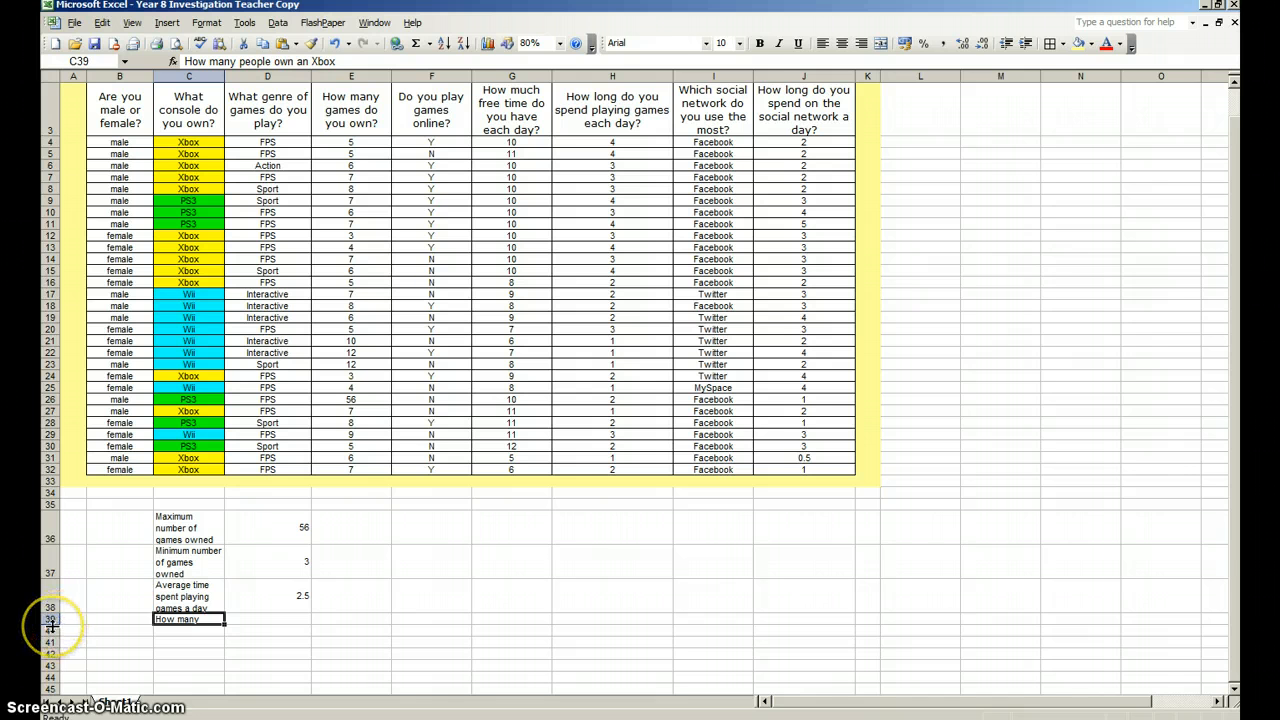
{"action": "double_click", "coordinate": [48, 625]}
Enter the formula =COUNTIF(C4:C32,"Xbox") in cell D39 to count the people who own an Xbox.
{"action": "left_click", "coordinate": [286, 633]}
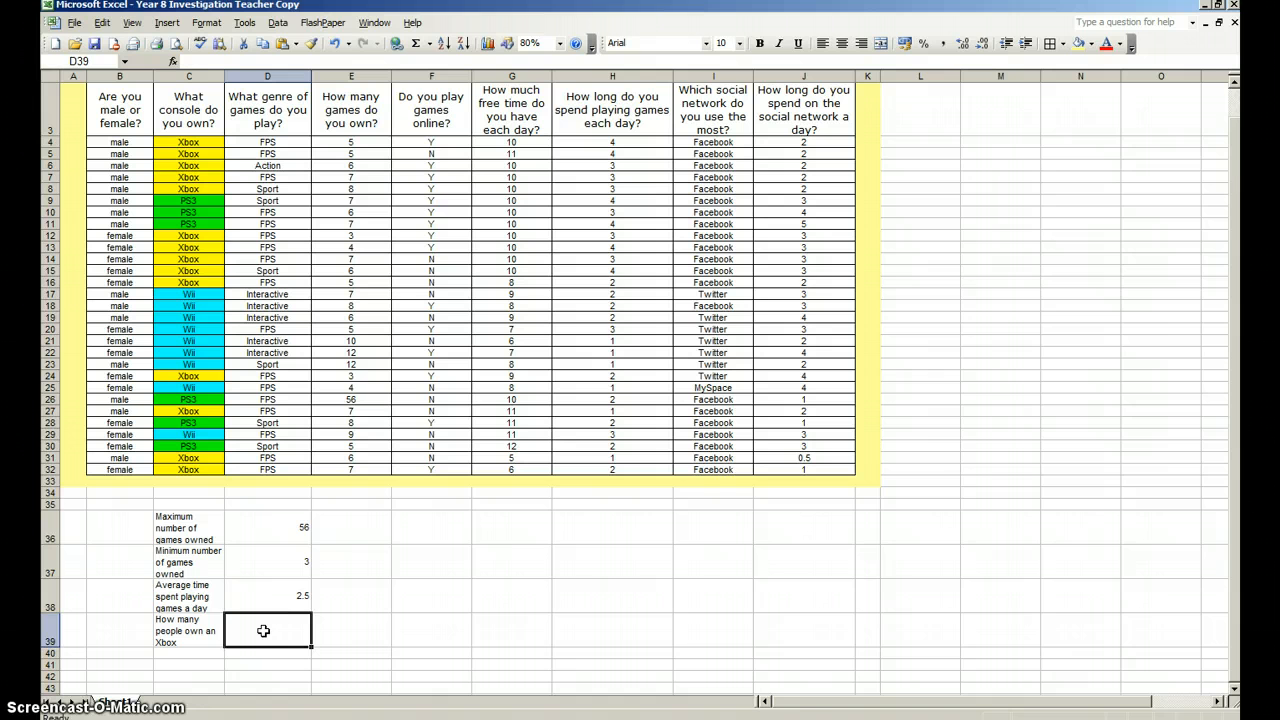
{"action": "type", "text": "=cou"}
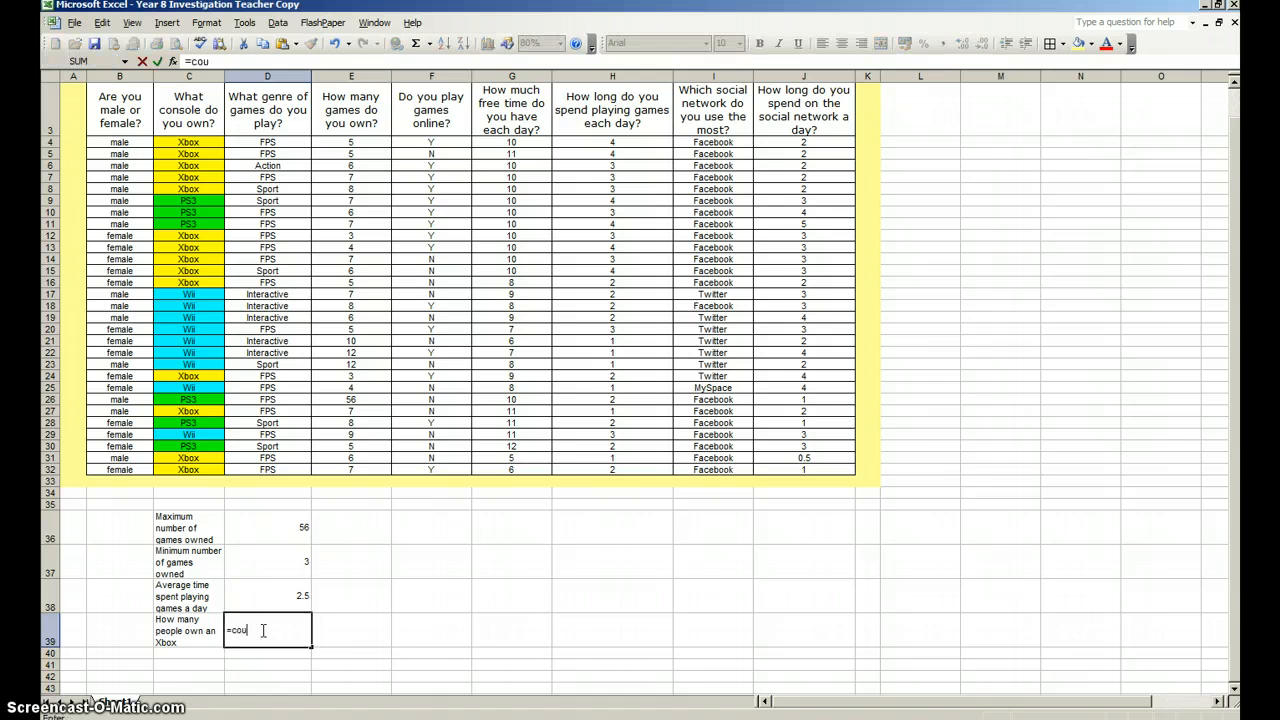
{"action": "type", "text": "ntif("}
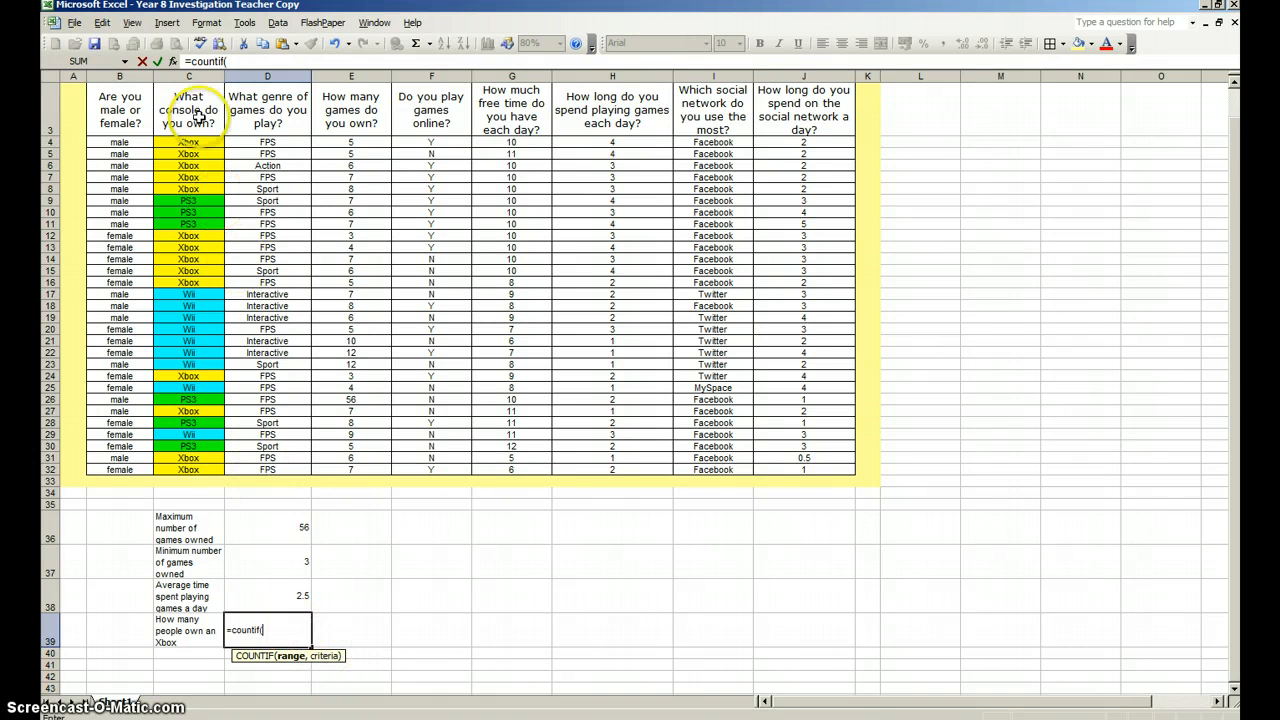
{"action": "left_click_drag", "start_coordinate": [195, 142], "coordinate": [198, 469]}
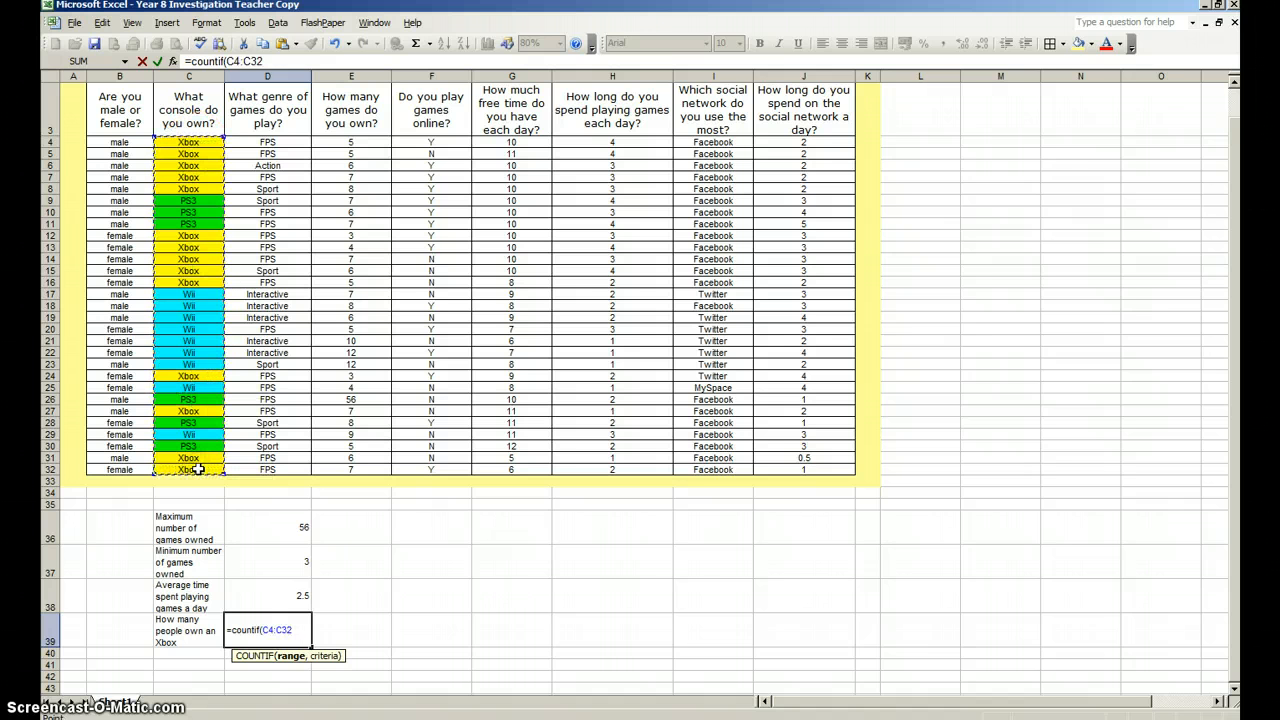
{"action": "type", "text": ","}
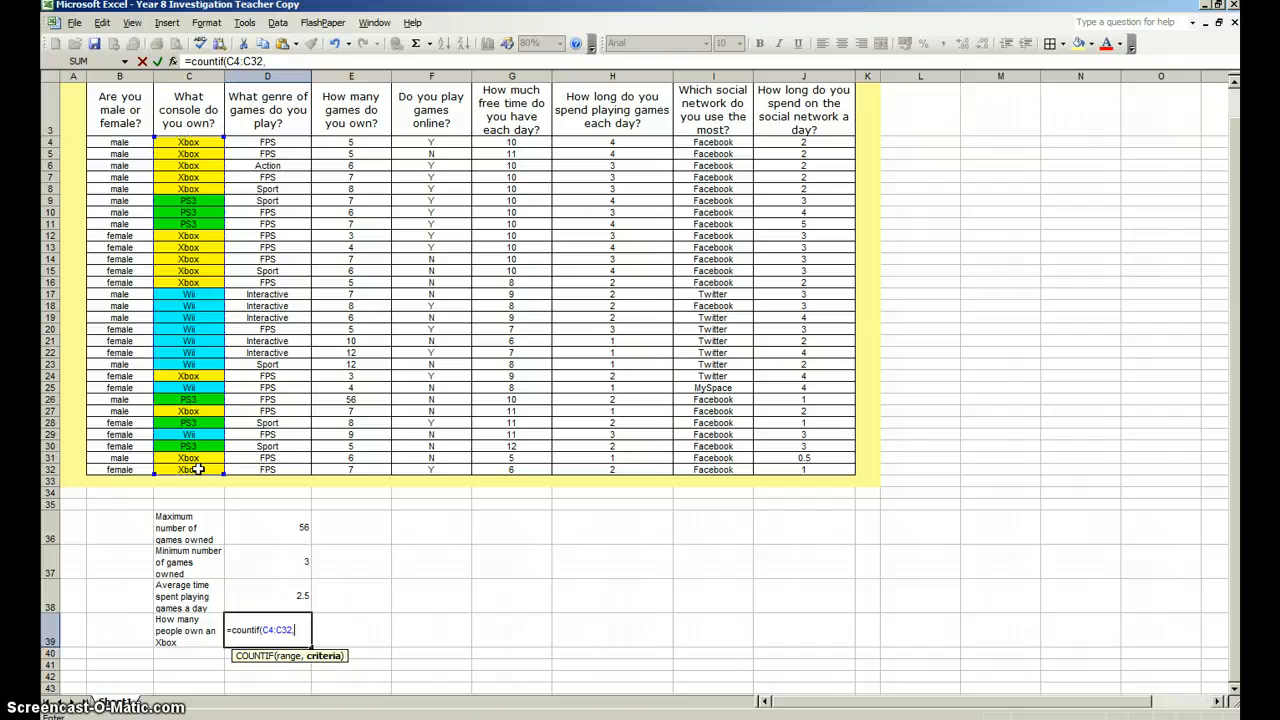
{"action": "type", "text": "\"Xbox\""}
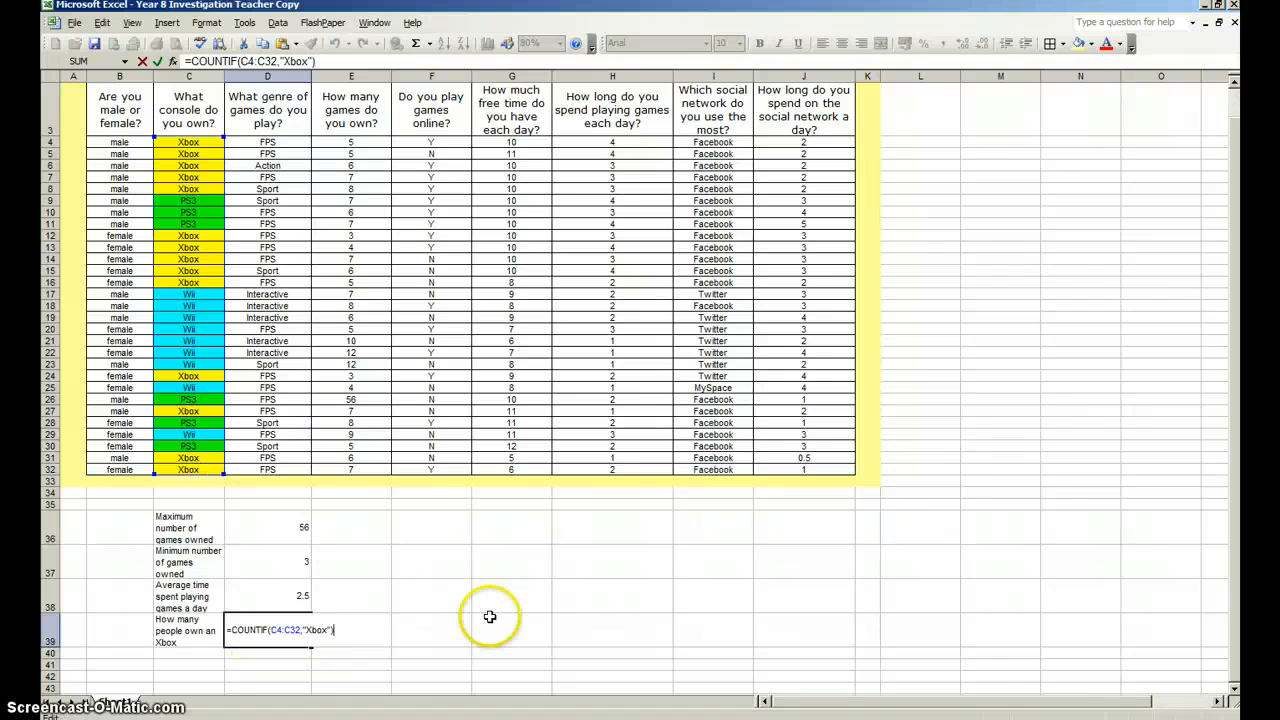
{"action": "left_click", "coordinate": [356, 634]}
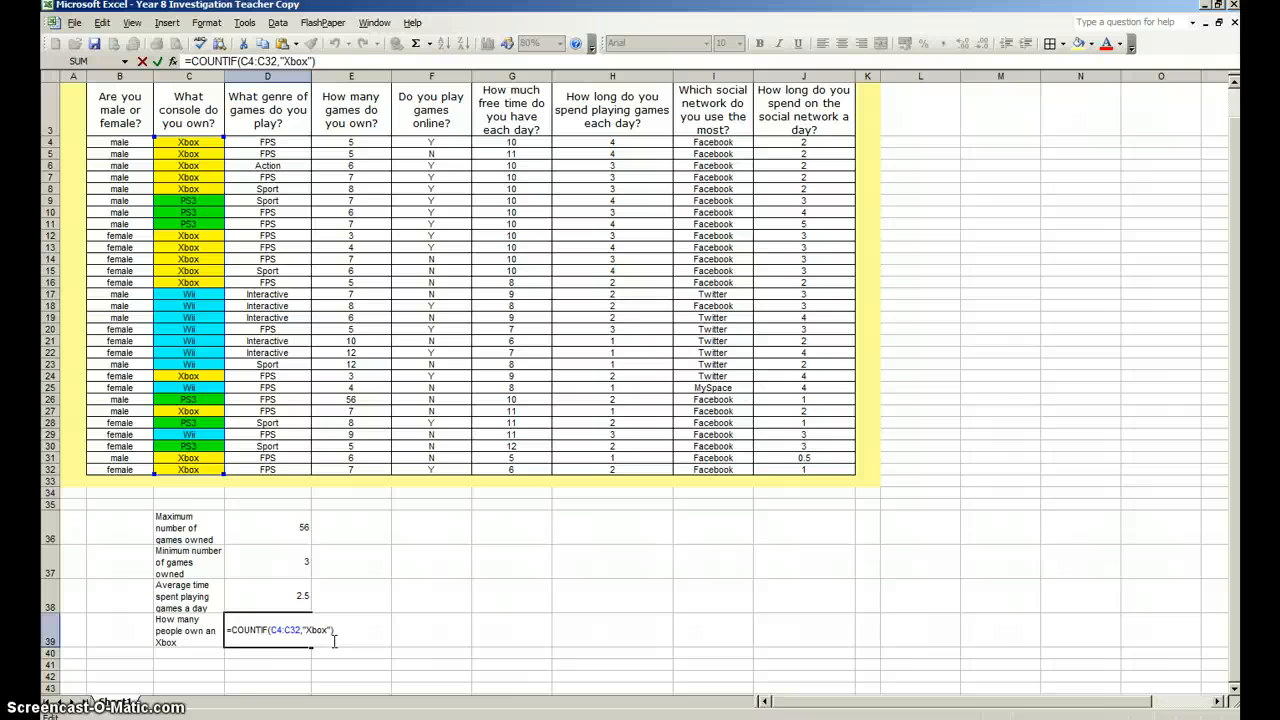
{"action": "key", "text": "Return"}
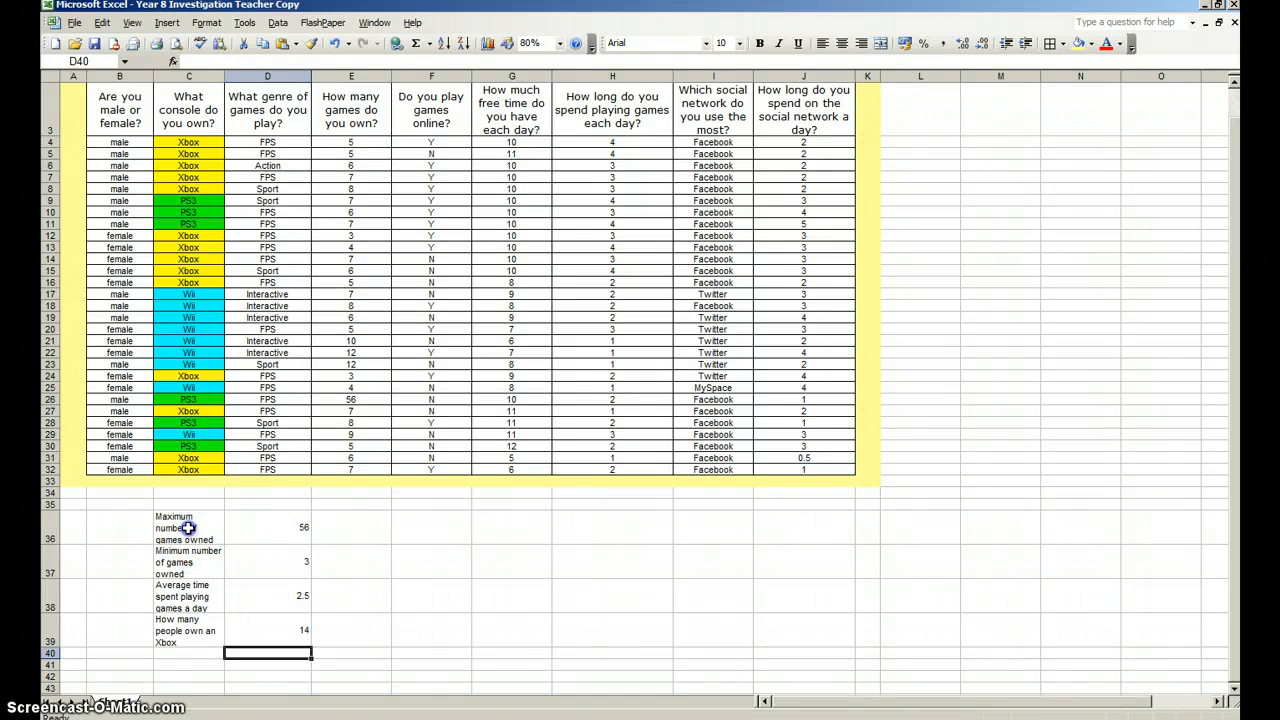
Select the summary labels and their results in cells C36:D39.
{"action": "left_click_drag", "start_coordinate": [192, 533], "coordinate": [270, 634]}
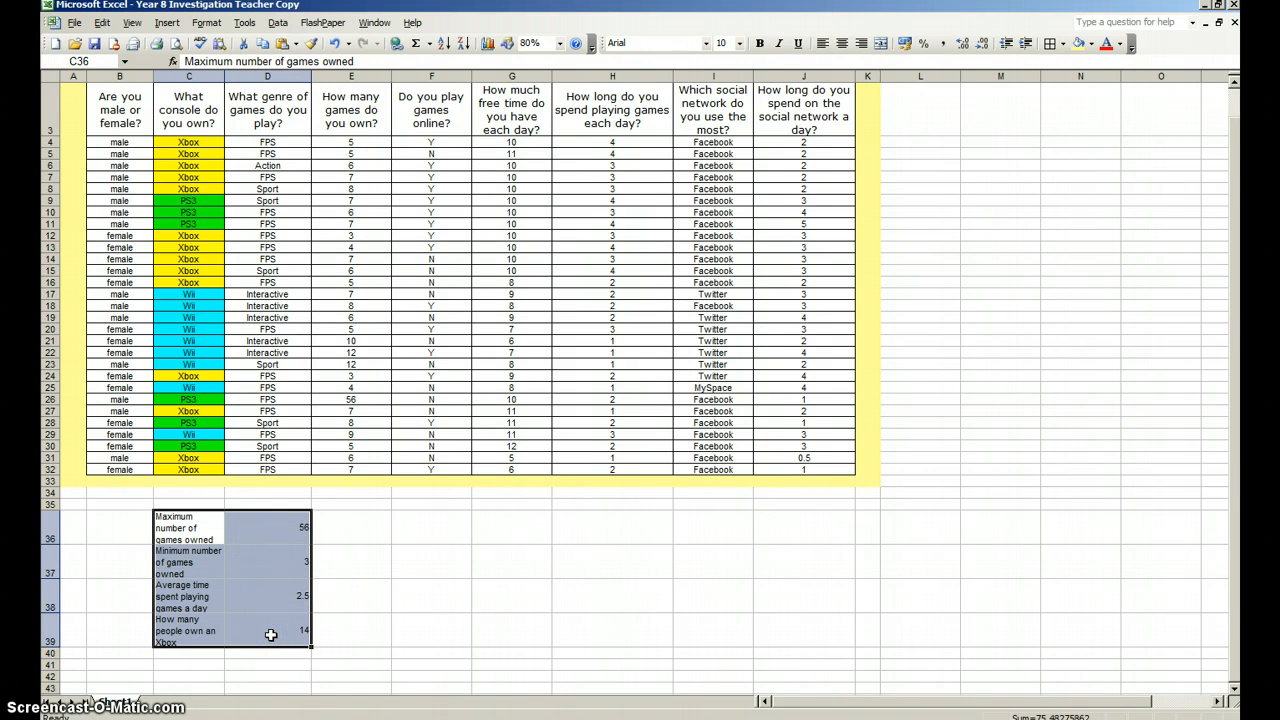